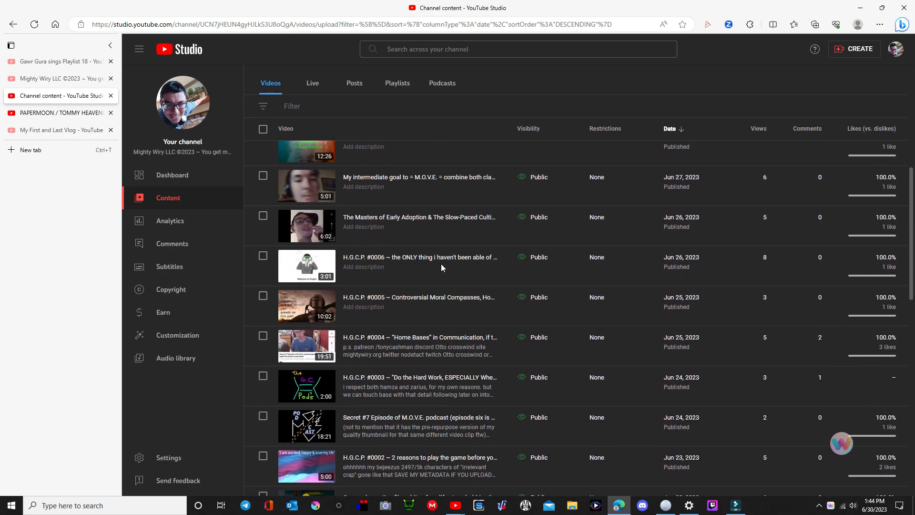
Step: Dismiss the My Subscriptions pop-up and look through the channel's list of uploaded videos
{"action": "scroll", "coordinate": [441, 264], "scroll_direction": "up", "scroll_amount": 8}
{"action": "scroll", "coordinate": [441, 263], "scroll_direction": "up", "scroll_amount": 10}
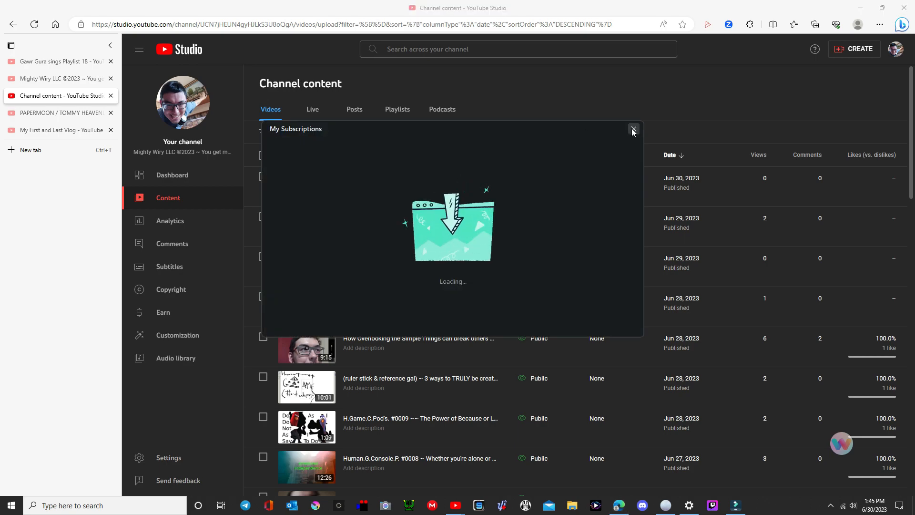
{"action": "left_click", "coordinate": [632, 129]}
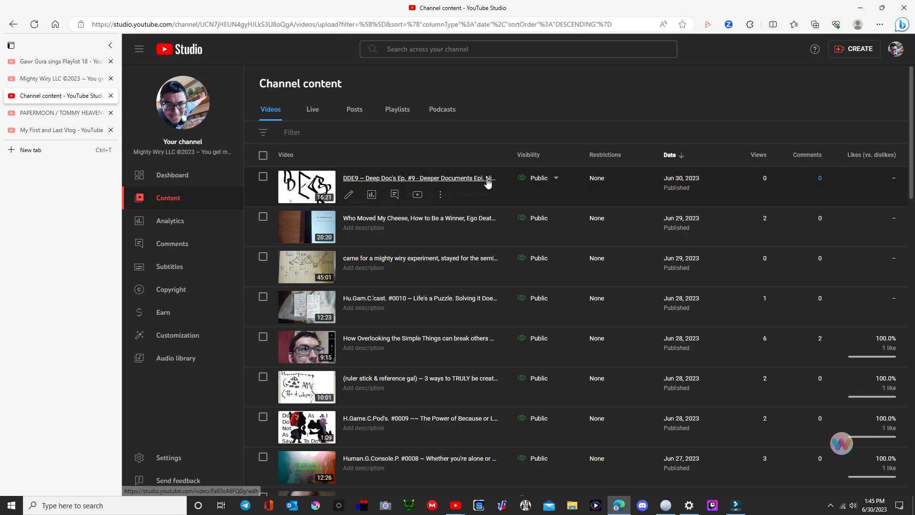
{"action": "scroll", "coordinate": [545, 282], "scroll_direction": "down", "scroll_amount": 15}
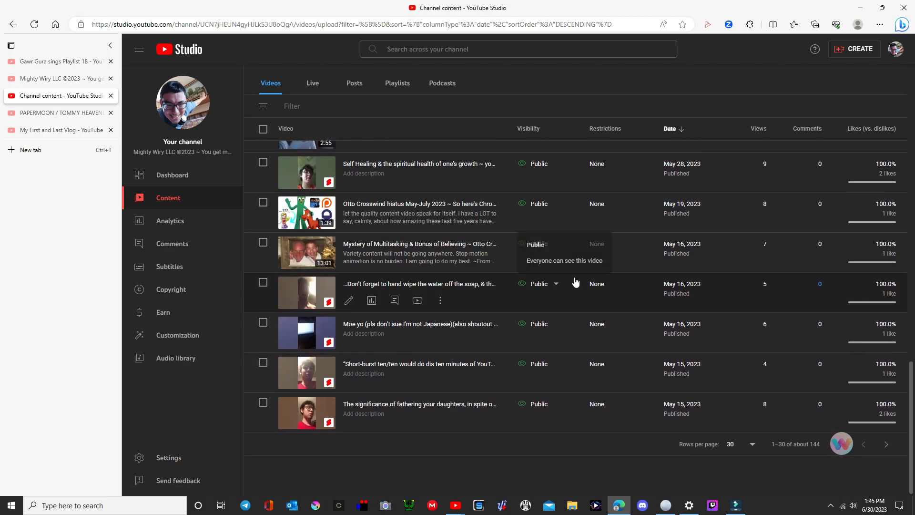
{"action": "scroll", "coordinate": [573, 276], "scroll_direction": "up", "scroll_amount": 15}
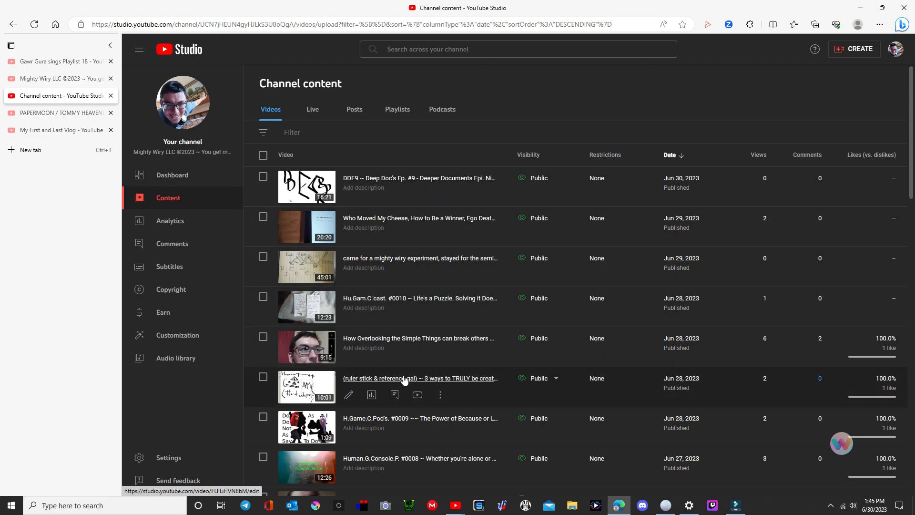
{"action": "scroll", "coordinate": [403, 377], "scroll_direction": "down", "scroll_amount": 3}
{"action": "scroll", "coordinate": [403, 371], "scroll_direction": "up", "scroll_amount": 3}
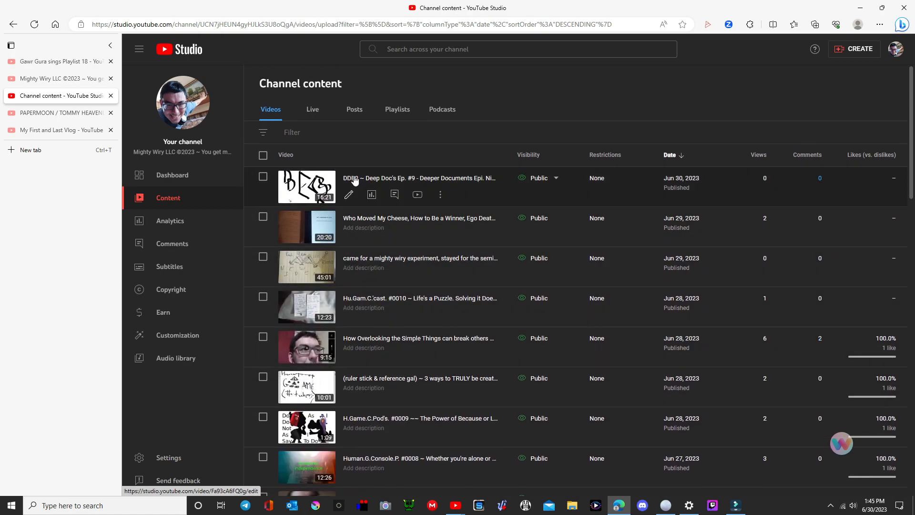
{"action": "left_click", "coordinate": [263, 177]}
{"action": "left_click", "coordinate": [263, 288]}
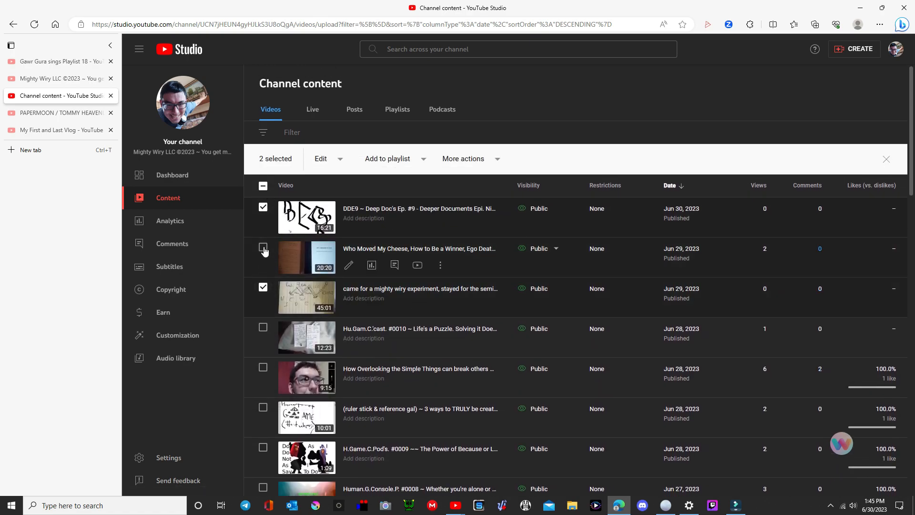
{"action": "left_click", "coordinate": [263, 248]}
{"action": "left_click", "coordinate": [420, 167]}
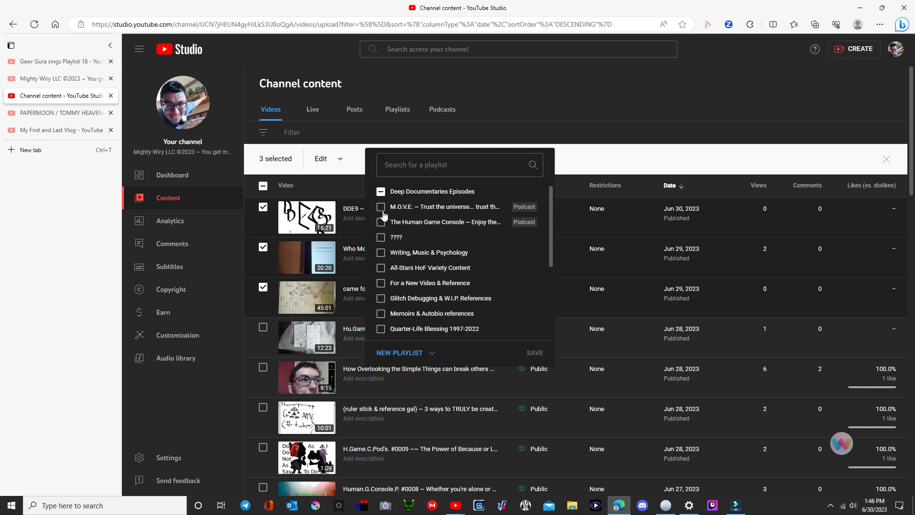
{"action": "left_click", "coordinate": [573, 127]}
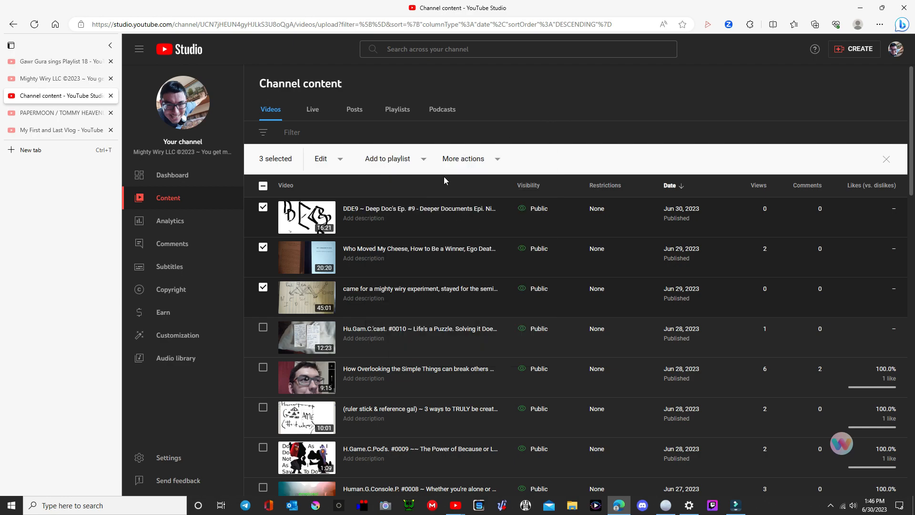
{"action": "left_click", "coordinate": [886, 159]}
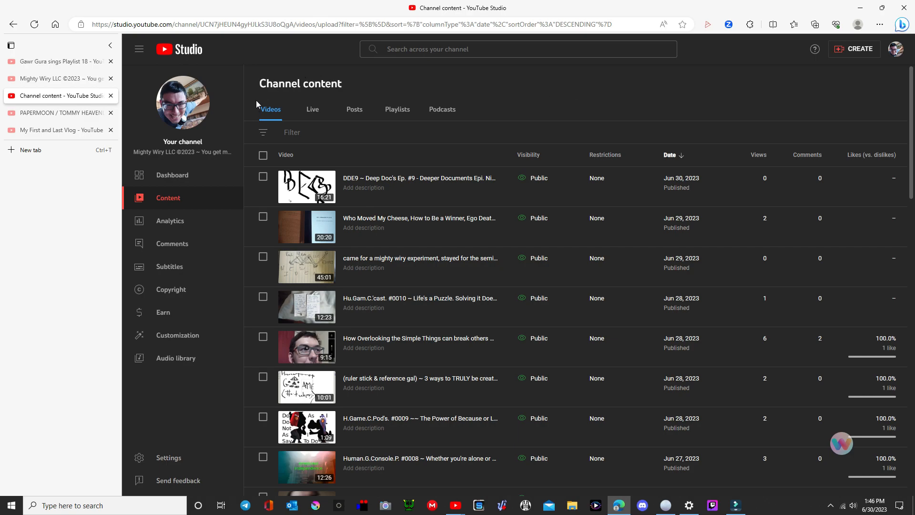
{"action": "left_click_drag", "start_coordinate": [133, 157], "coordinate": [167, 153]}
{"action": "left_click", "coordinate": [402, 93]}
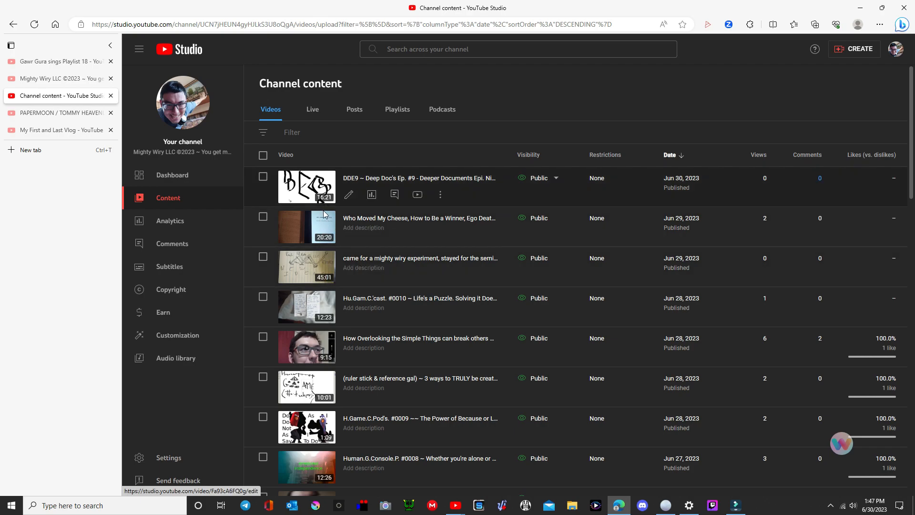
Step: Give the "DDE9 ~ Deep Doc's Ep. #9" video a one-video, one-subscribe end screen, with the video element in the lower-right corner
{"action": "left_click", "coordinate": [350, 194]}
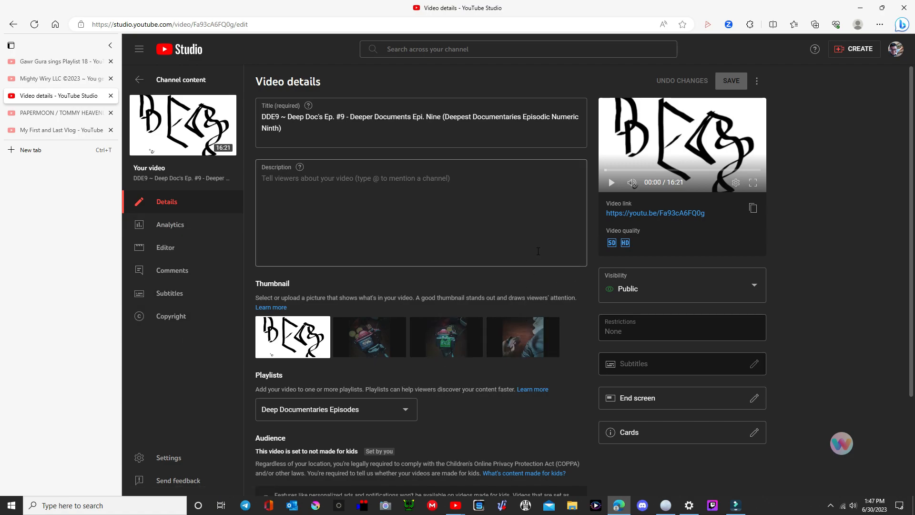
{"action": "left_click", "coordinate": [752, 398]}
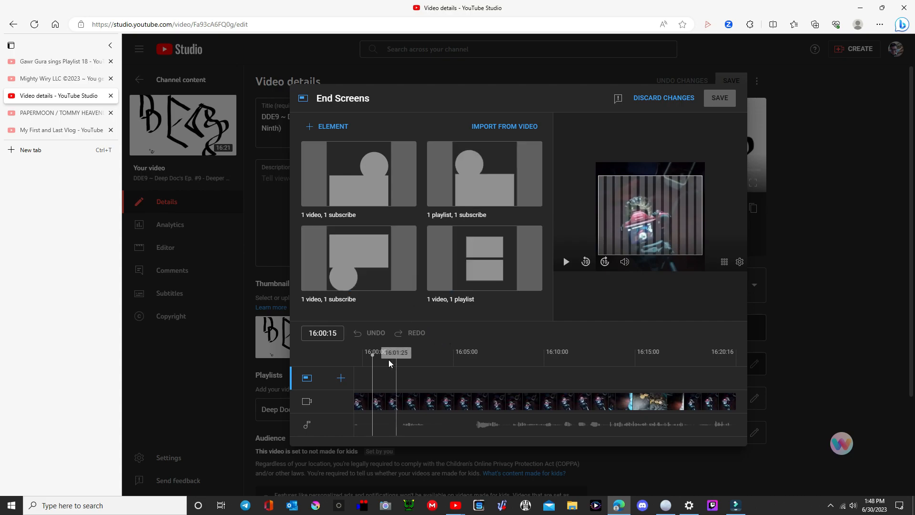
{"action": "left_click", "coordinate": [388, 189]}
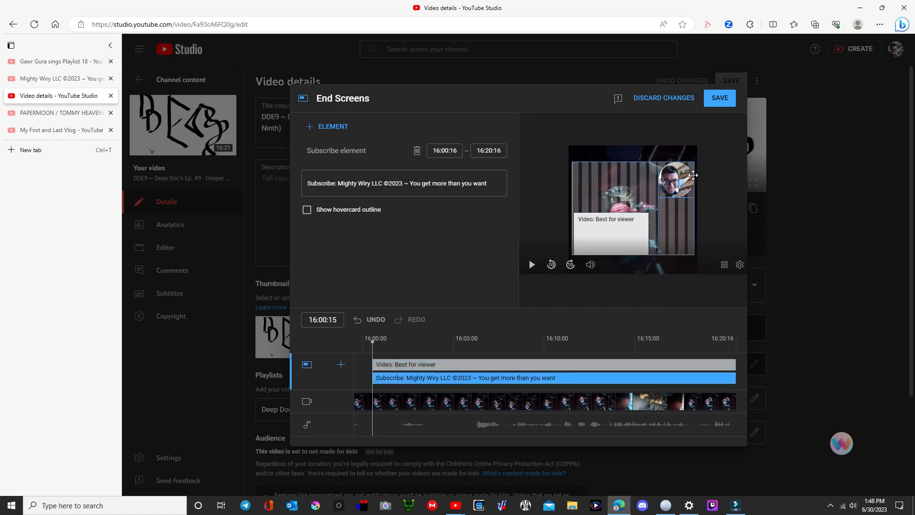
{"action": "left_click_drag", "start_coordinate": [611, 242], "coordinate": [659, 243]}
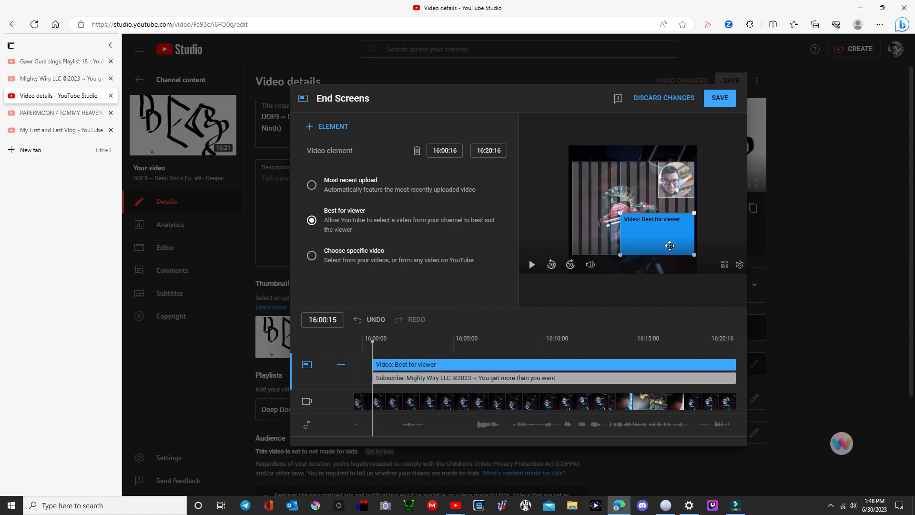
{"action": "left_click_drag", "start_coordinate": [666, 245], "coordinate": [638, 264]}
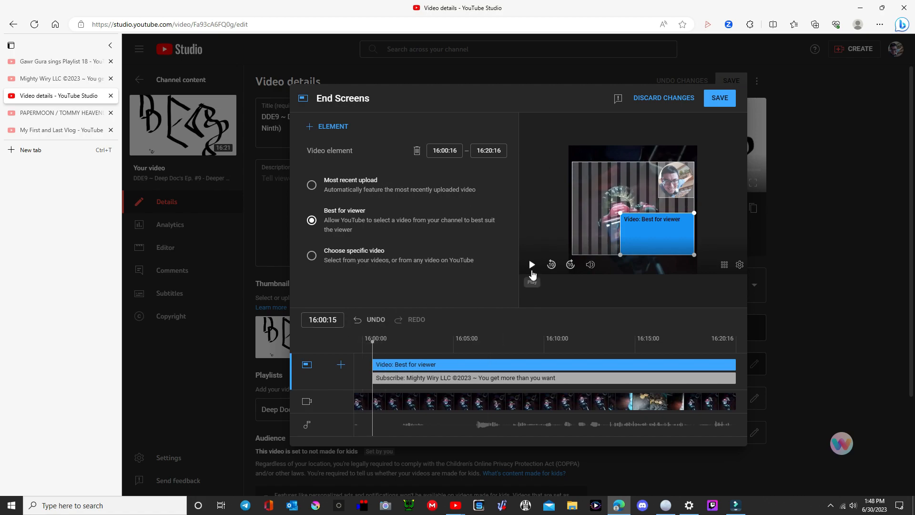
Step: Preview the end screen from just before its start to check when the video and subscribe elements appear
{"action": "left_click", "coordinate": [532, 265]}
{"action": "left_click", "coordinate": [358, 346]}
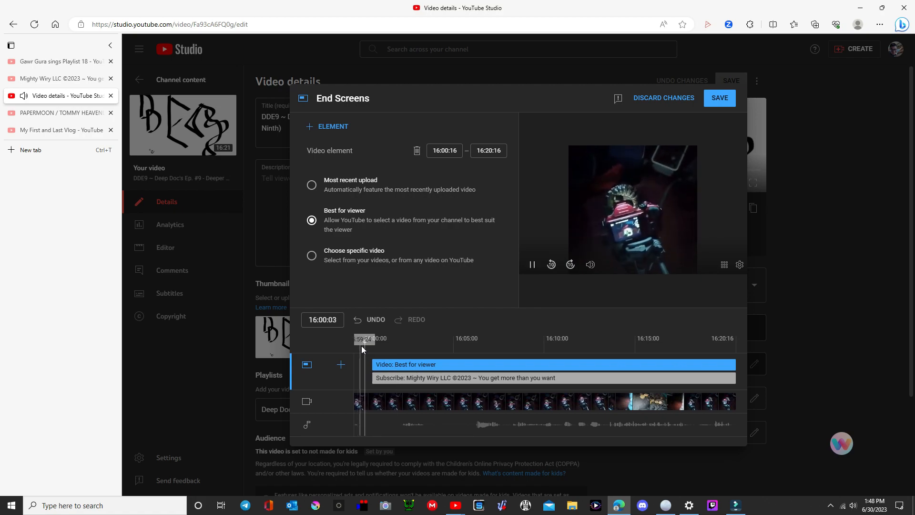
{"action": "left_click", "coordinate": [401, 343]}
{"action": "left_click", "coordinate": [531, 265]}
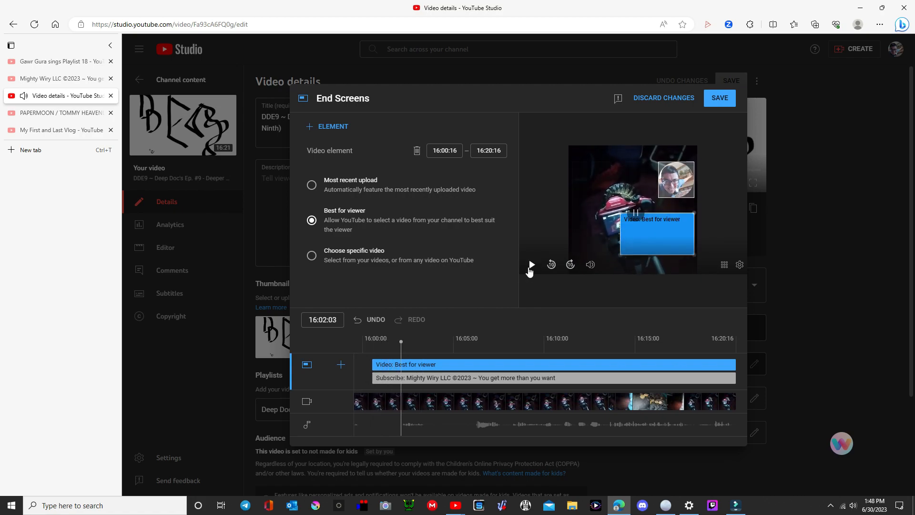
{"action": "left_click_drag", "start_coordinate": [401, 340], "coordinate": [314, 345]}
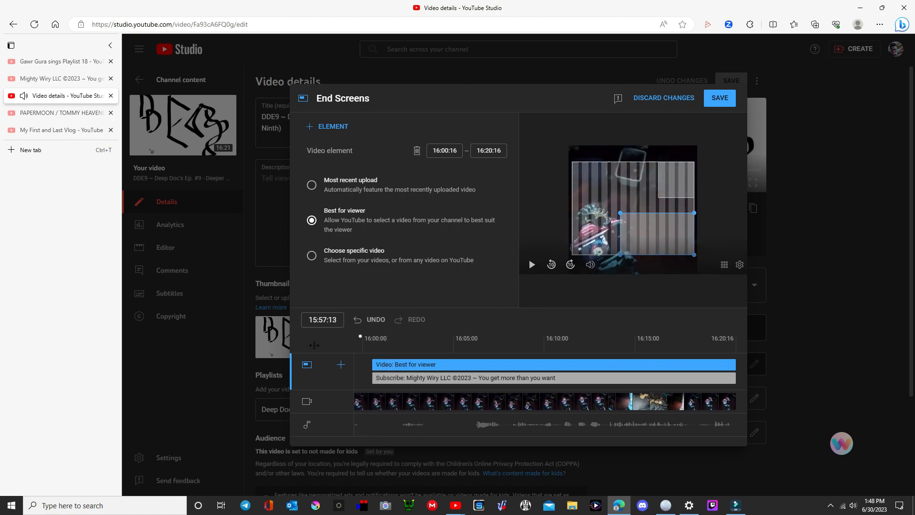
{"action": "left_click", "coordinate": [532, 265]}
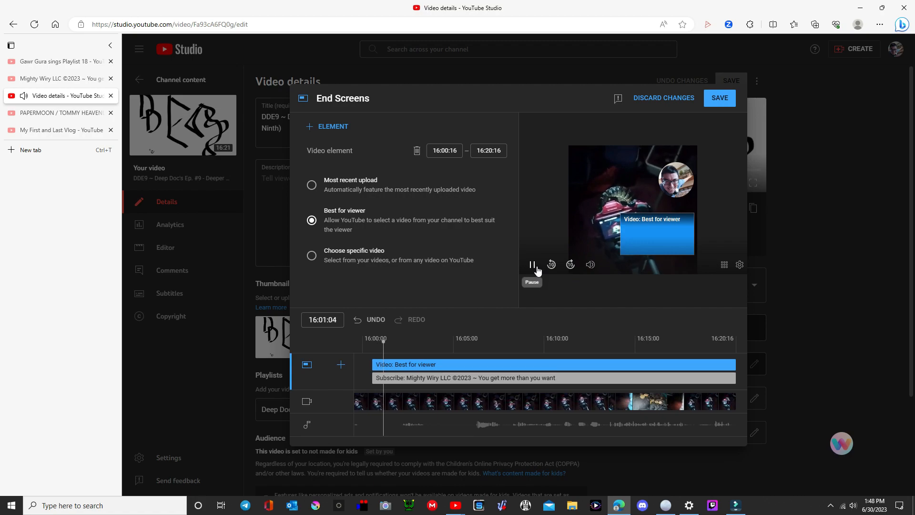
{"action": "left_click_drag", "start_coordinate": [666, 242], "coordinate": [582, 218]}
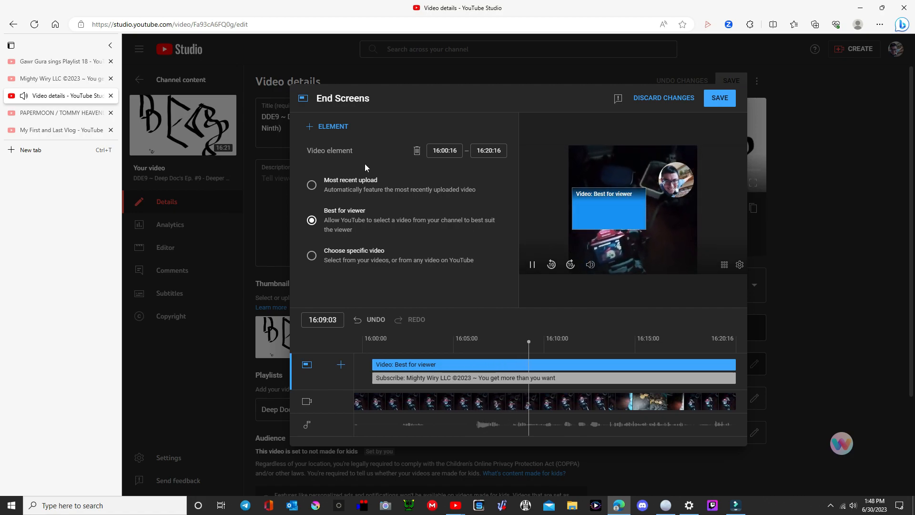
{"action": "left_click", "coordinate": [329, 126]}
{"action": "left_click", "coordinate": [338, 137]}
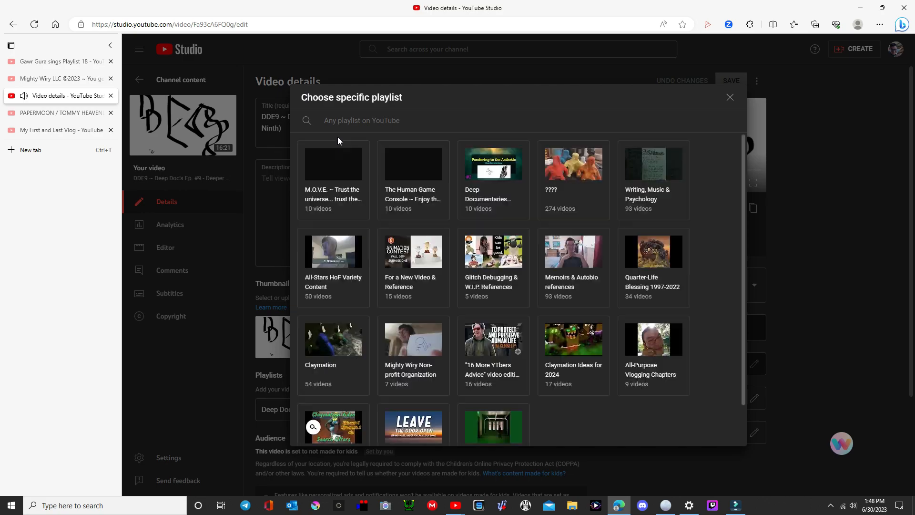
{"action": "left_click", "coordinate": [730, 97]}
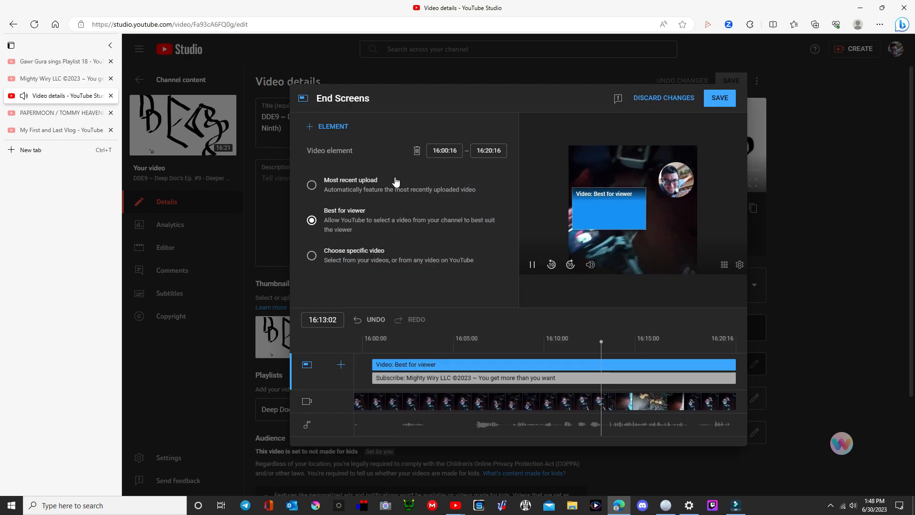
{"action": "left_click", "coordinate": [321, 132]}
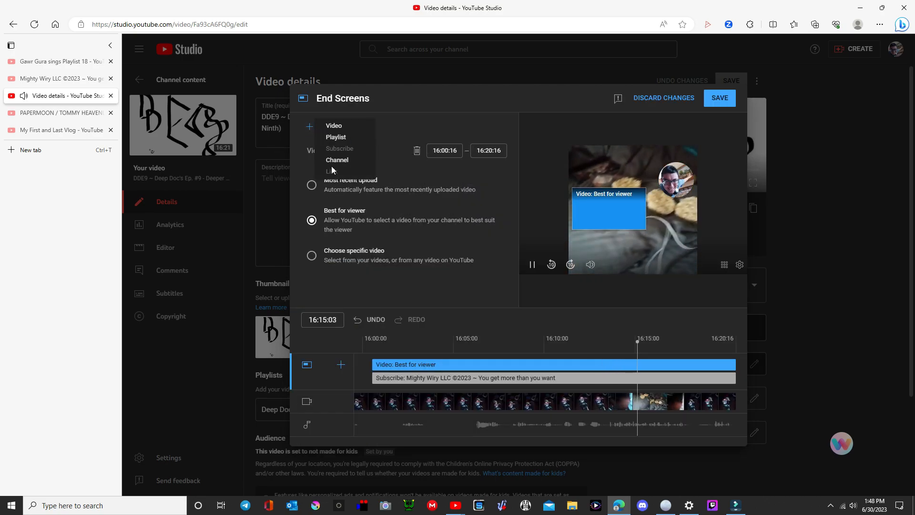
{"action": "left_click", "coordinate": [311, 102]}
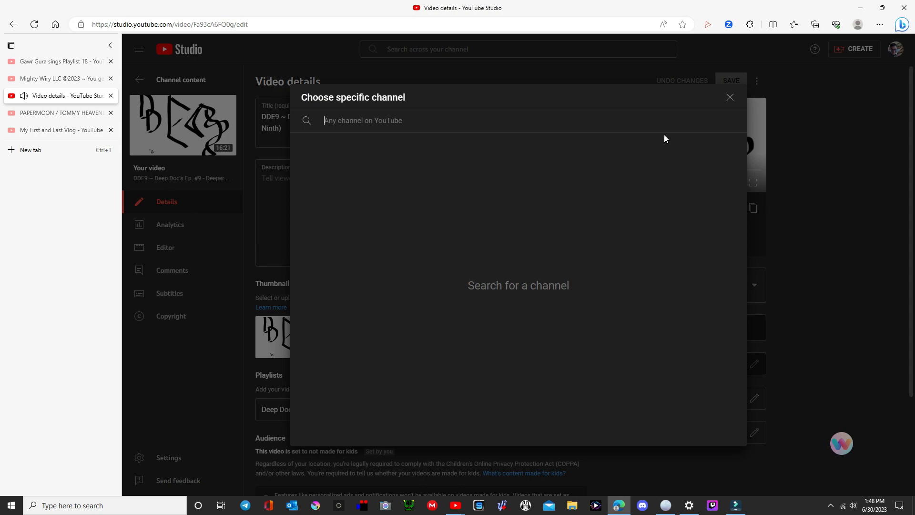
{"action": "left_click", "coordinate": [730, 98]}
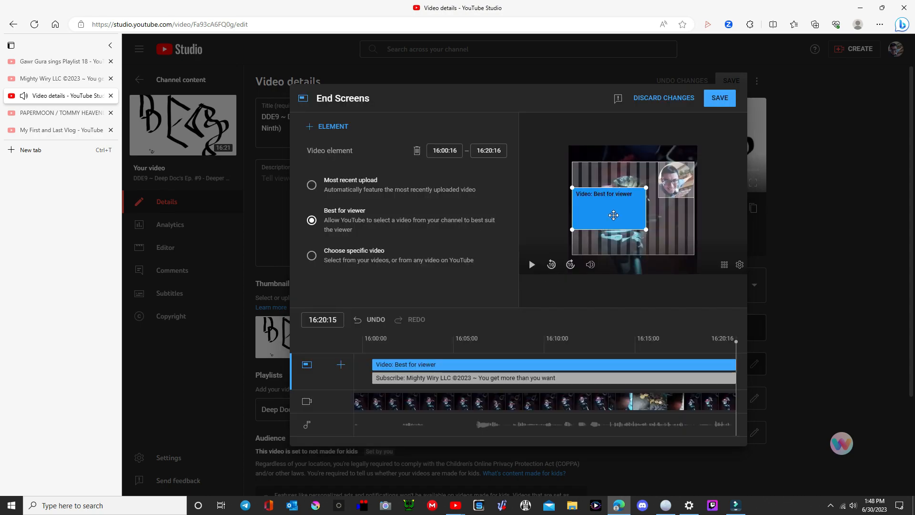
Step: Place the Best for viewer video element in the upper-left corner of the end screen and add a second video element
{"action": "left_click_drag", "start_coordinate": [613, 215], "coordinate": [606, 186]}
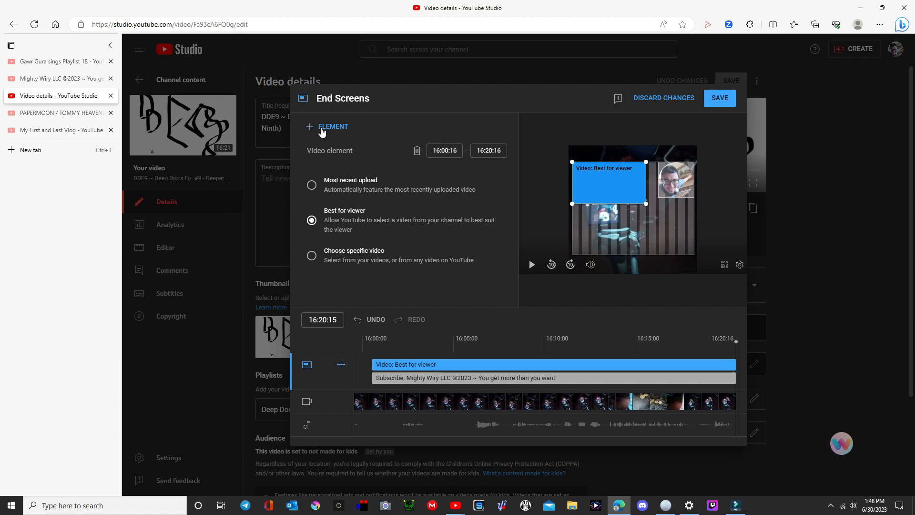
{"action": "left_click", "coordinate": [322, 132]}
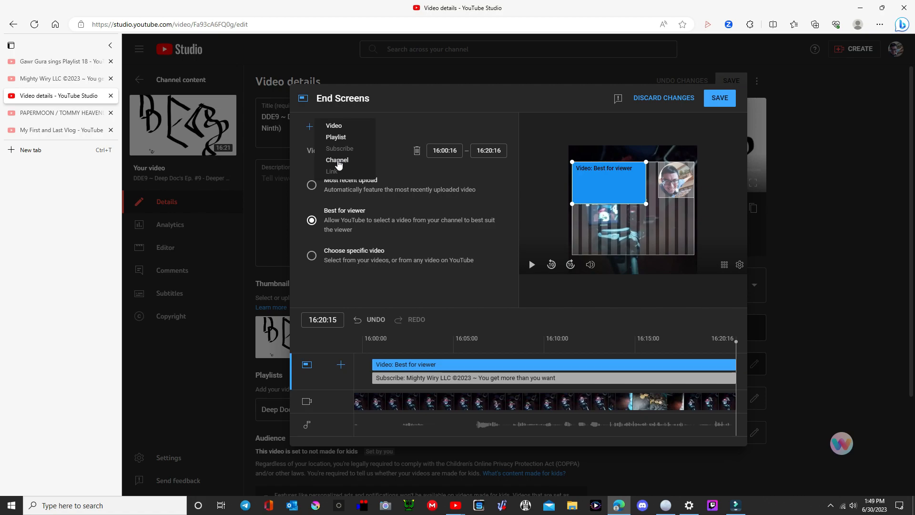
{"action": "left_click", "coordinate": [334, 126]}
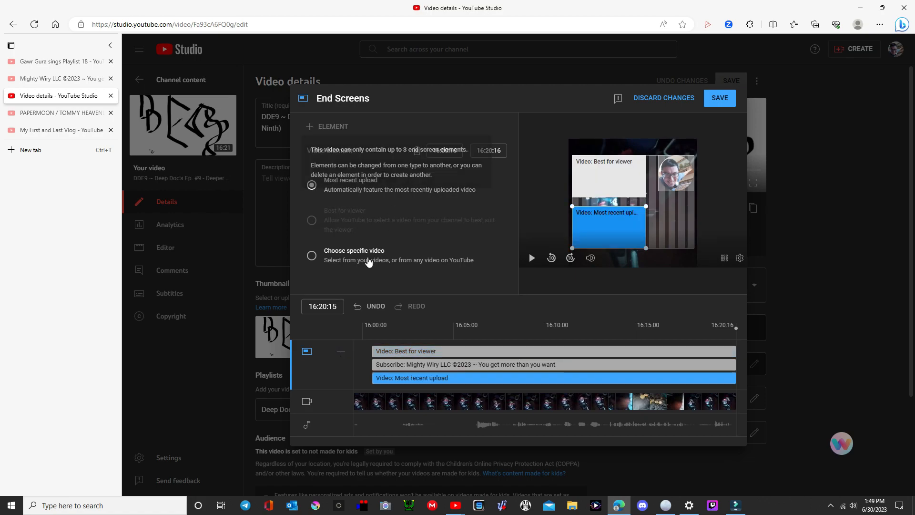
Step: Set the new video element to the specific video "My First and Last Vlog", searching other channels for "quenislimitless my first and last vlog"
{"action": "left_click", "coordinate": [312, 255]}
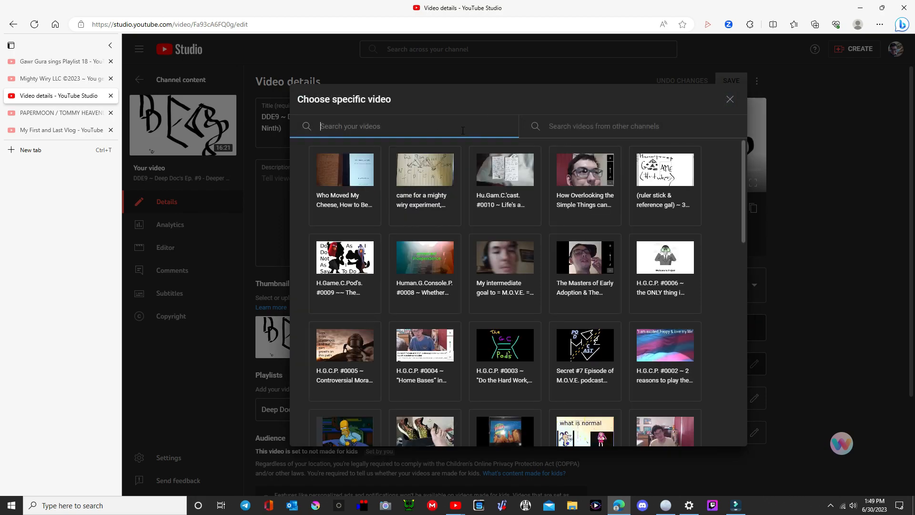
{"action": "left_click", "coordinate": [569, 127]}
{"action": "type", "text": "qu"}
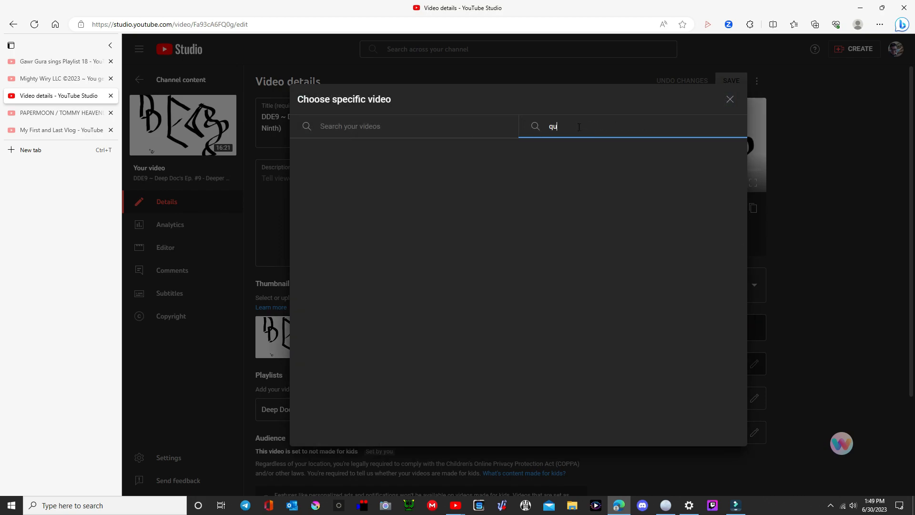
{"action": "type", "text": "en my firs"}
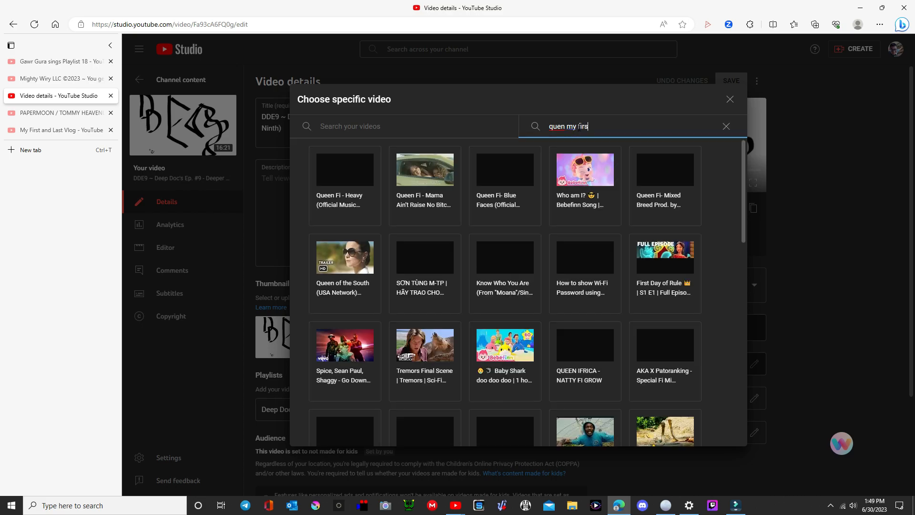
{"action": "type", "text": "t and last vlog"}
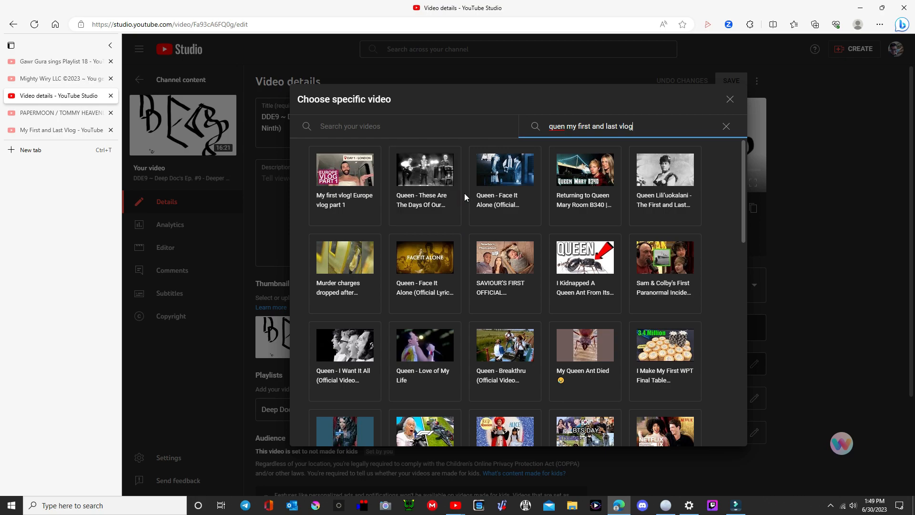
{"action": "right_click", "coordinate": [565, 123]}
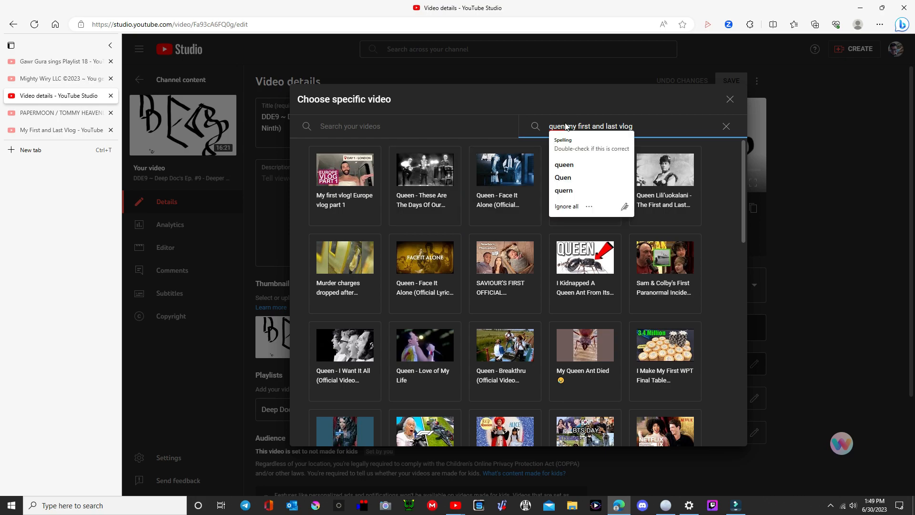
{"action": "key", "text": "Escape"}
{"action": "type", "text": "slimiot"}
{"action": "key", "text": "BackSpace"}
{"action": "key", "text": "BackSpace"}
{"action": "type", "text": "tless"}
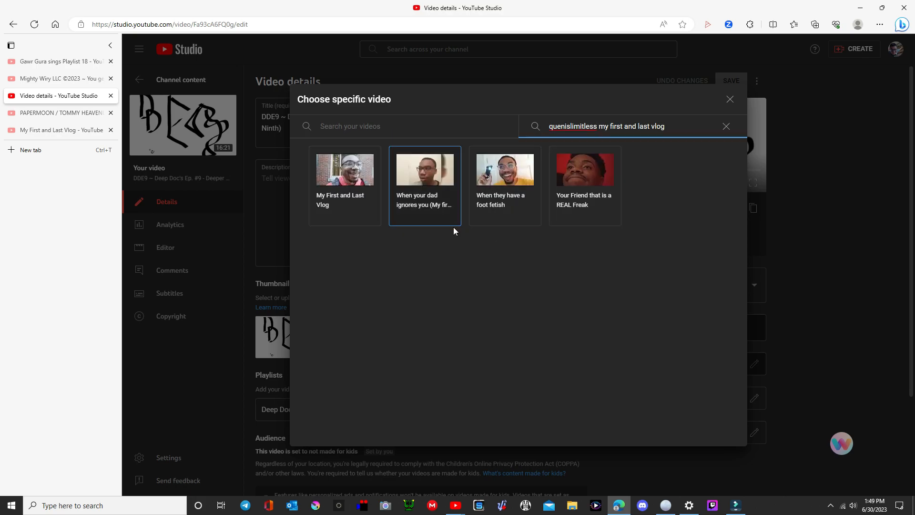
{"action": "left_click", "coordinate": [353, 175]}
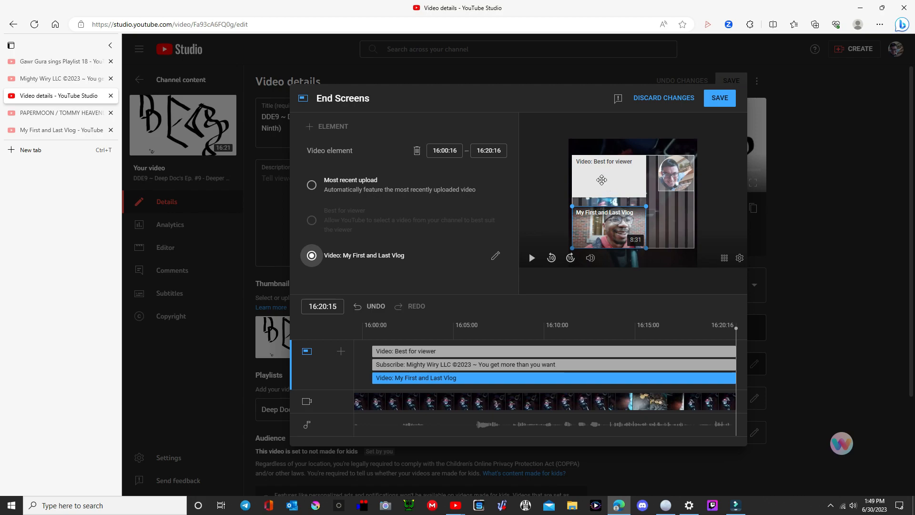
Step: Start the subscribe element at 16:15:16 and the Best for viewer video element at 16:07:14, playing the end screen from 15:59:15
{"action": "left_click", "coordinate": [375, 365]}
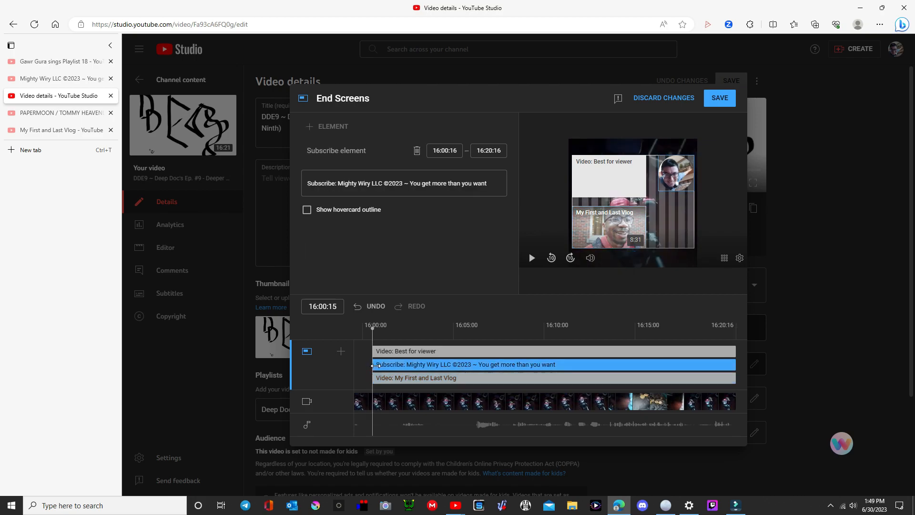
{"action": "left_click_drag", "start_coordinate": [375, 365], "coordinate": [676, 371]}
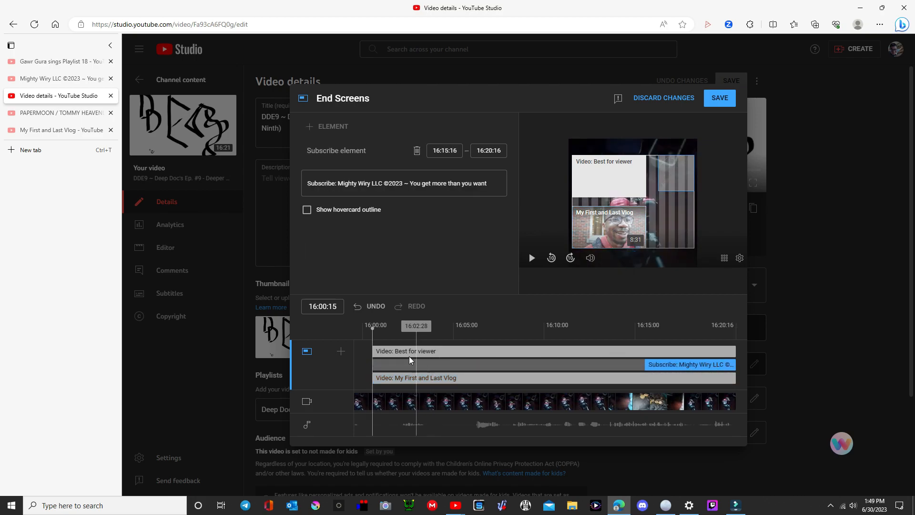
{"action": "left_click_drag", "start_coordinate": [373, 343], "coordinate": [359, 341]}
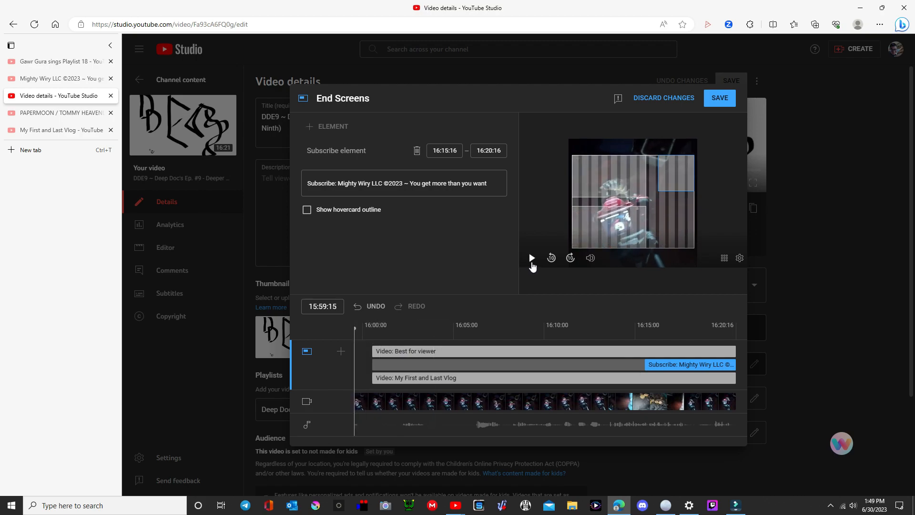
{"action": "left_click", "coordinate": [532, 258]}
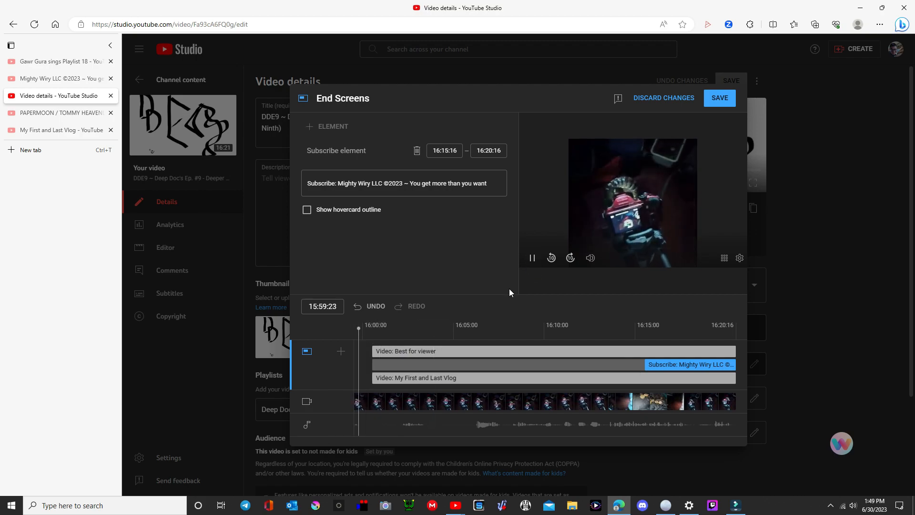
{"action": "left_click", "coordinate": [374, 351]}
{"action": "left_click_drag", "start_coordinate": [374, 350], "coordinate": [500, 350]}
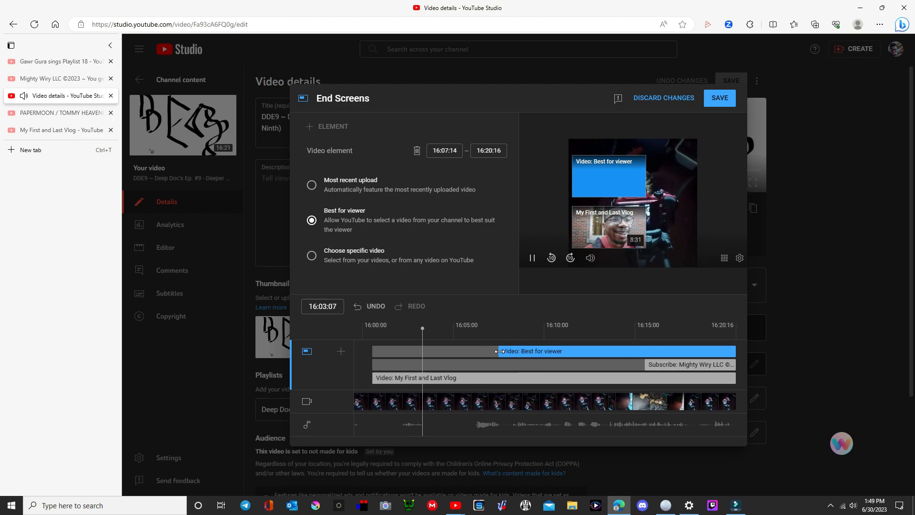
Step: Replay the end screen, move the subscribe element's start to 16:13:15, and save the end screen
{"action": "left_click", "coordinate": [360, 339]}
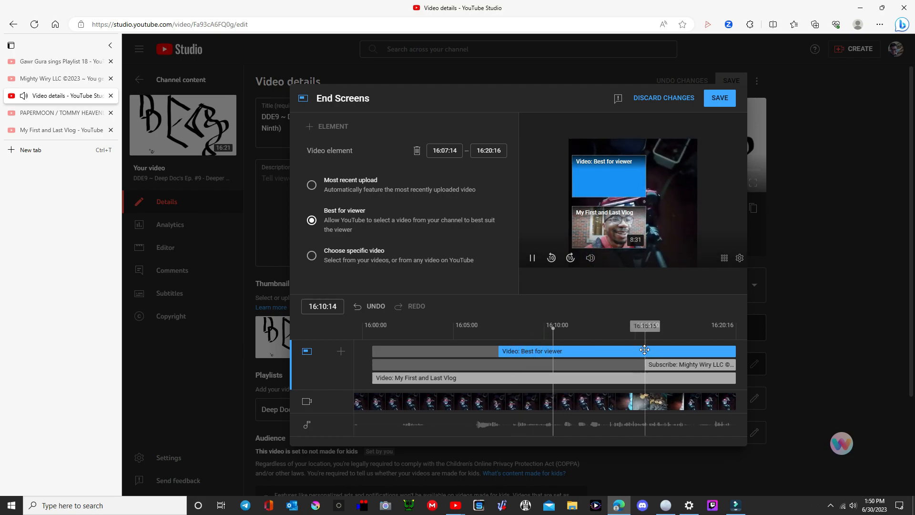
{"action": "left_click_drag", "start_coordinate": [645, 364], "coordinate": [608, 364]}
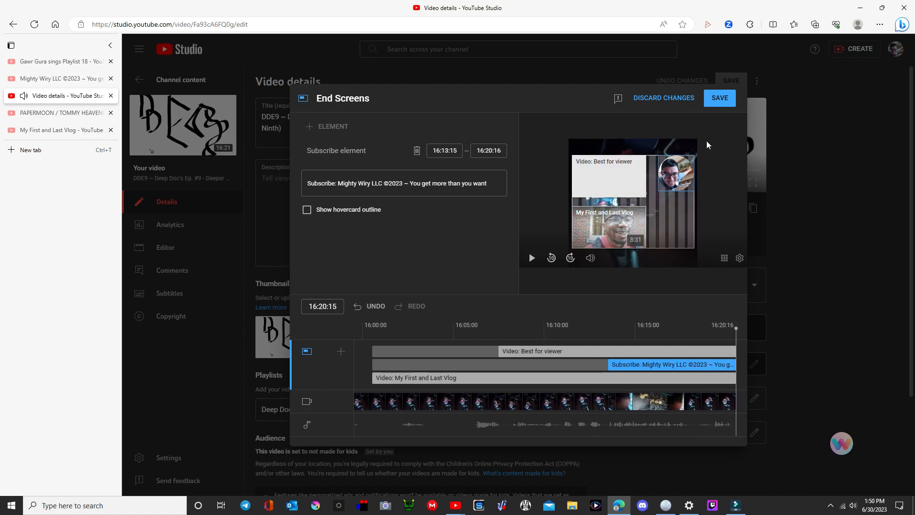
{"action": "left_click", "coordinate": [716, 105]}
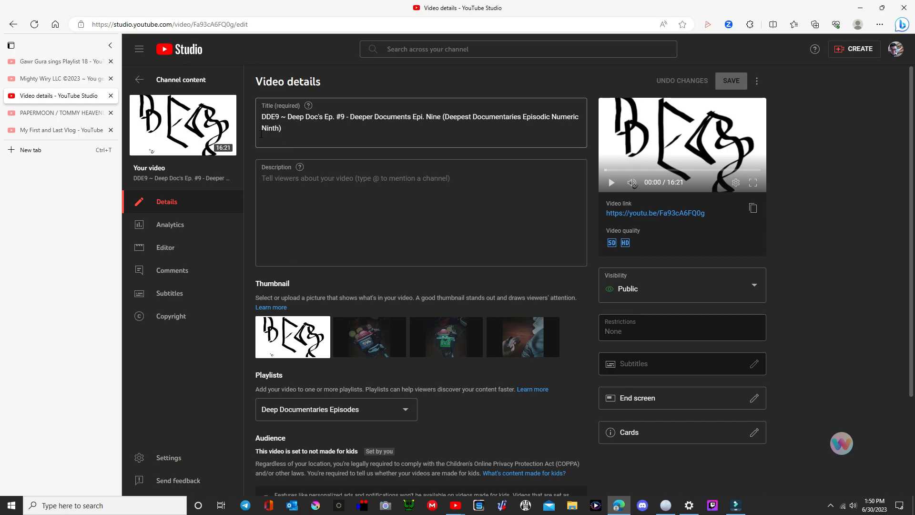
Step: Reopen the saved end screen to check its element timing, leaving it without changes
{"action": "left_click", "coordinate": [750, 402]}
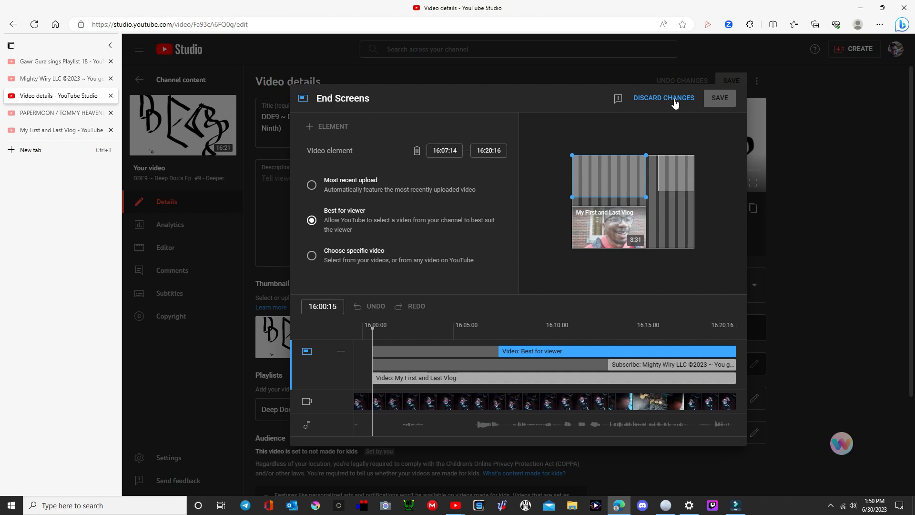
{"action": "left_click", "coordinate": [673, 99]}
{"action": "left_click", "coordinate": [751, 398]}
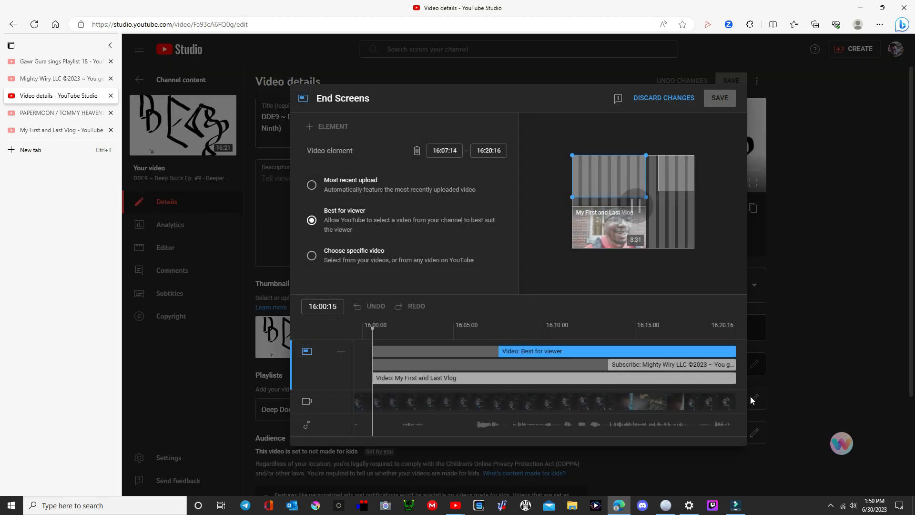
{"action": "left_click", "coordinate": [677, 103]}
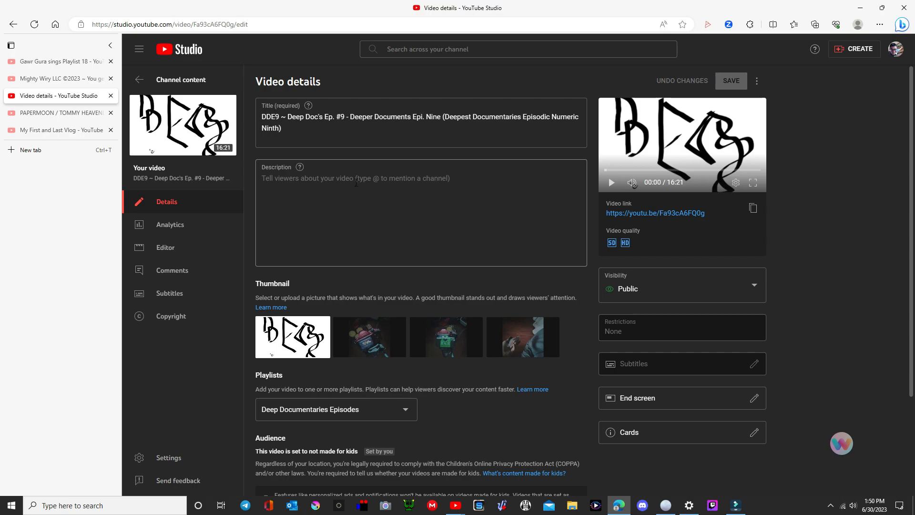
Step: Open the "Who Moved My Cheese" video from the channel content list and give it a one-video, one-playlist end screen
{"action": "left_click", "coordinate": [173, 85]}
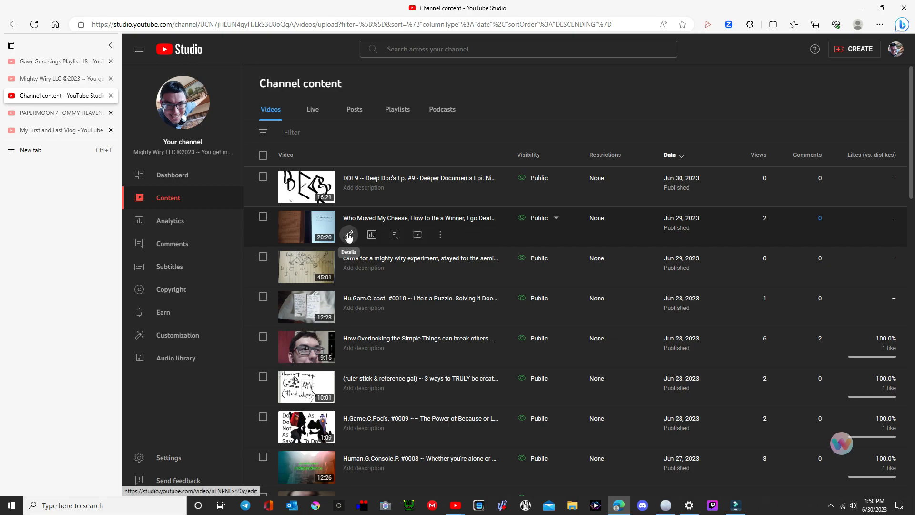
{"action": "left_click", "coordinate": [348, 234]}
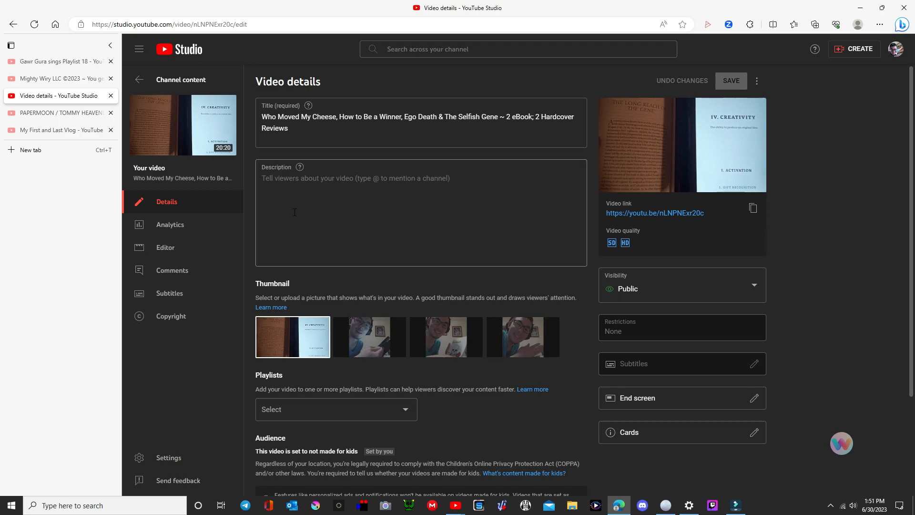
{"action": "left_click", "coordinate": [753, 398]}
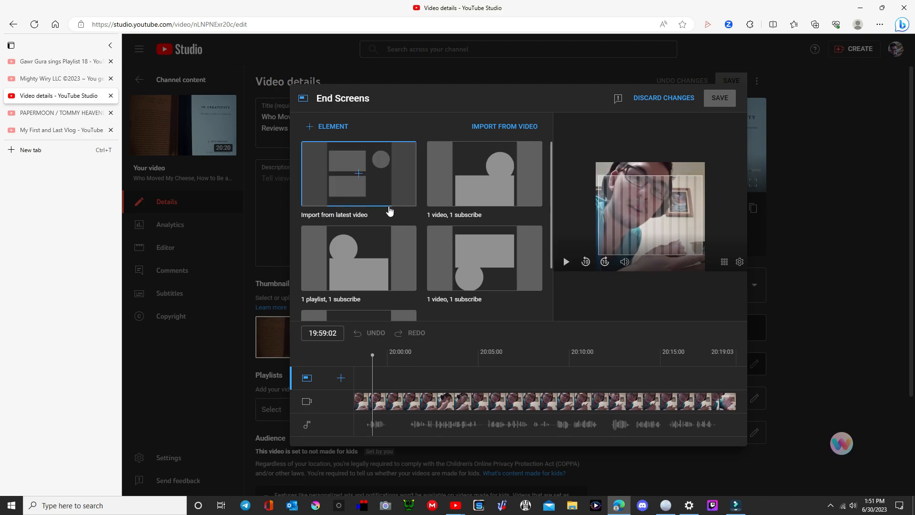
{"action": "scroll", "coordinate": [464, 218], "scroll_direction": "down", "scroll_amount": 2}
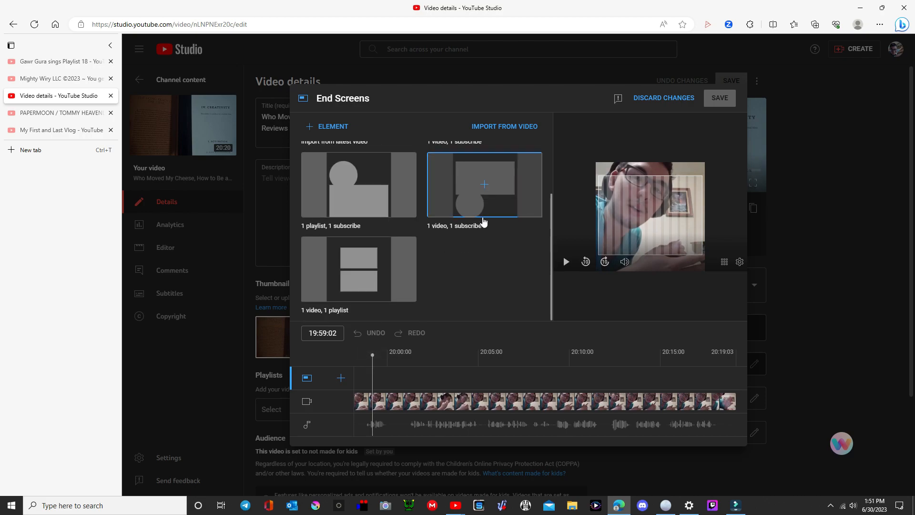
{"action": "left_click", "coordinate": [369, 280]}
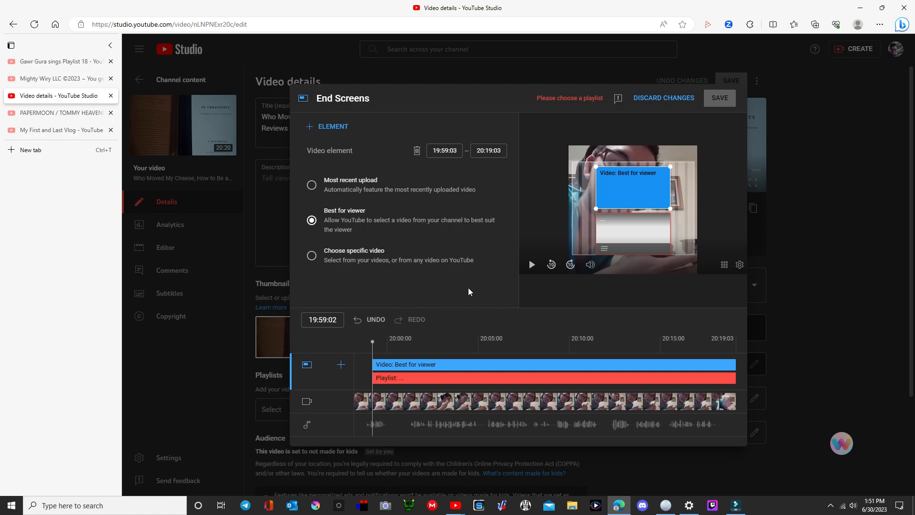
Step: Set the end screen's playlist element to the Deep Documentaries Episodes playlist
{"action": "left_click", "coordinate": [632, 230]}
{"action": "left_click", "coordinate": [498, 185]}
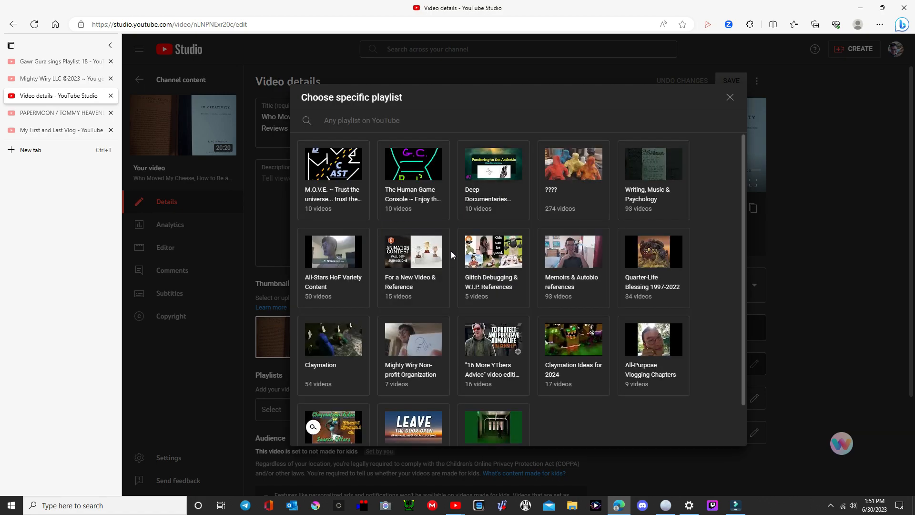
{"action": "left_click", "coordinate": [497, 177]}
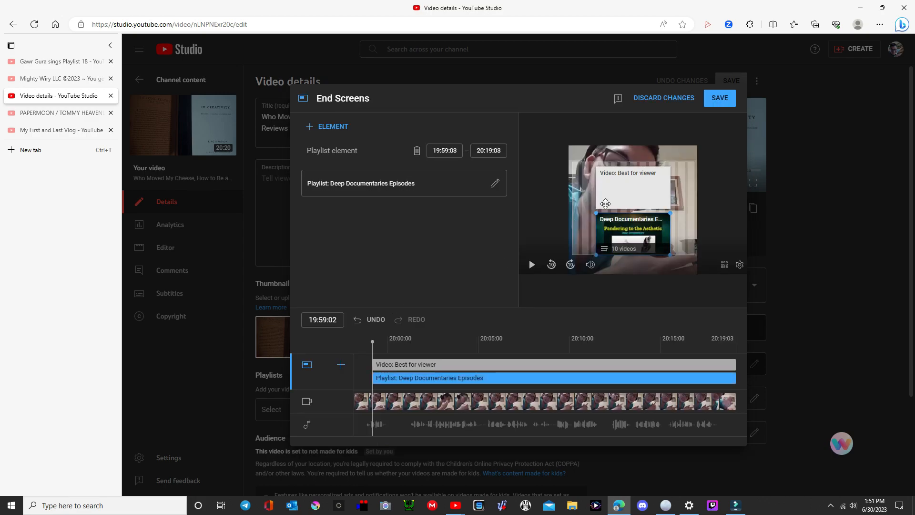
Step: Switch the video element to Most recent upload and preview the end screen from 19:52:08
{"action": "left_click", "coordinate": [605, 204]}
{"action": "left_click", "coordinate": [312, 185]}
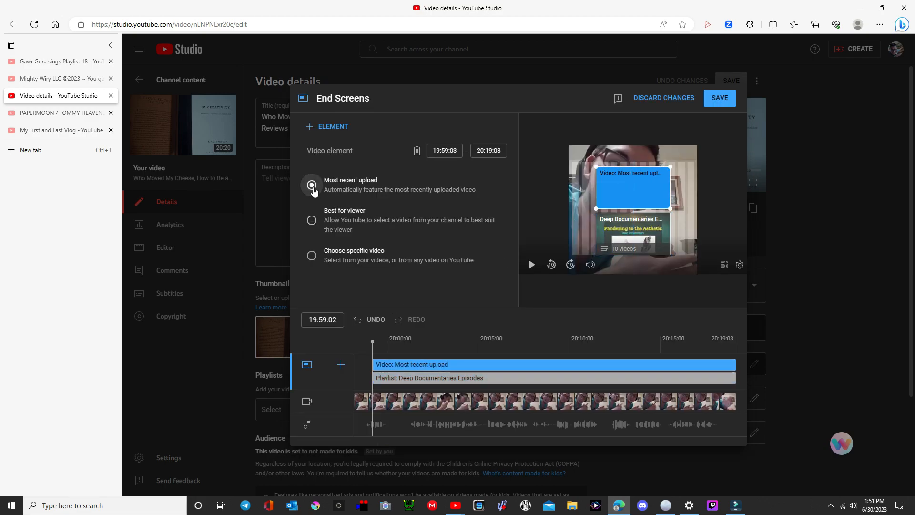
{"action": "left_click_drag", "start_coordinate": [372, 341], "coordinate": [344, 339]}
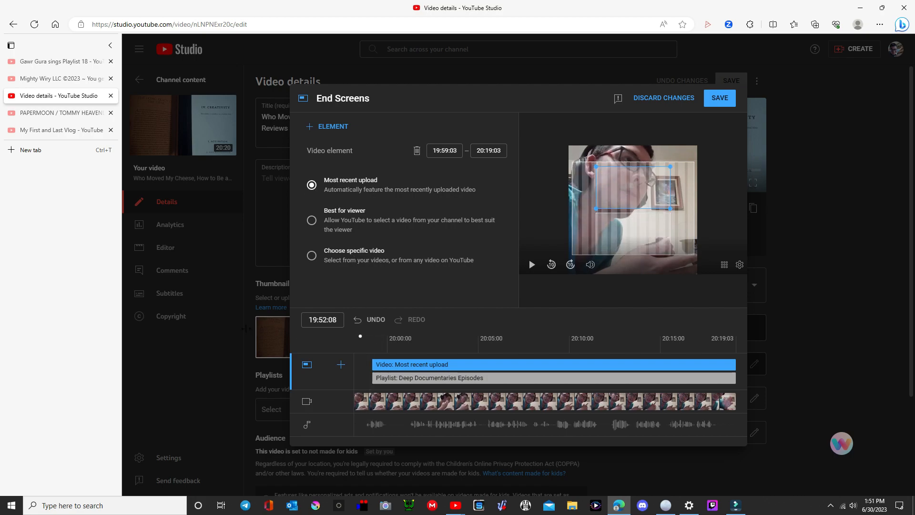
{"action": "left_click", "coordinate": [531, 264]}
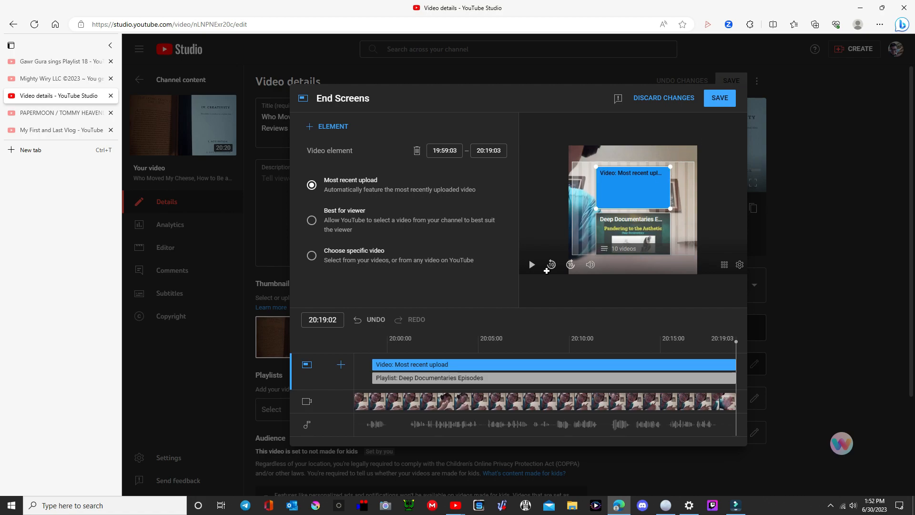
Step: Shorten the Most recent upload element to the last five seconds and the playlist element to 20:05:00–20:10:00, then play the end screen
{"action": "left_click_drag", "start_coordinate": [371, 362], "coordinate": [674, 365]}
{"action": "left_click_drag", "start_coordinate": [372, 377], "coordinate": [644, 378]}
{"action": "left_click_drag", "start_coordinate": [705, 379], "coordinate": [543, 379]}
{"action": "left_click", "coordinate": [369, 340]}
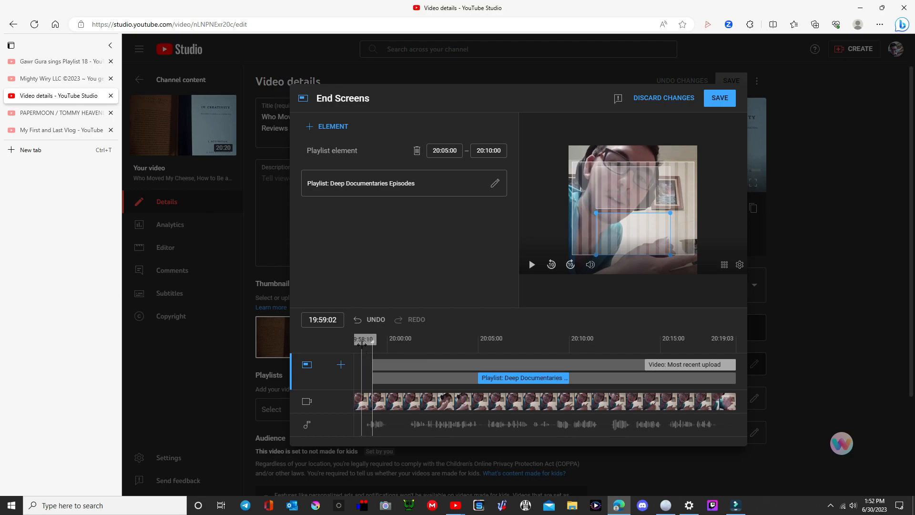
{"action": "left_click", "coordinate": [532, 265]}
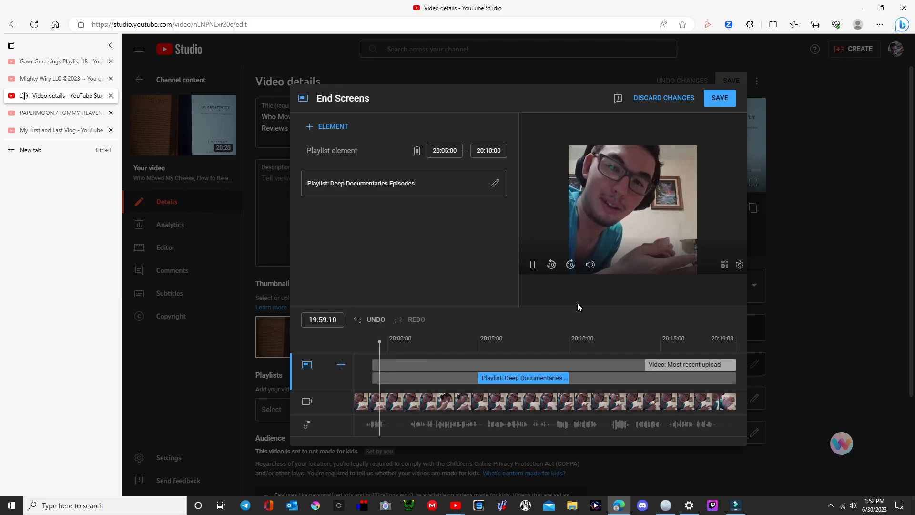
Step: Shift the playlist element to 20:02:08–20:07:08 and the video element to 20:12:08–20:17:08, replay the end screen and save it
{"action": "left_click_drag", "start_coordinate": [508, 372], "coordinate": [474, 372]}
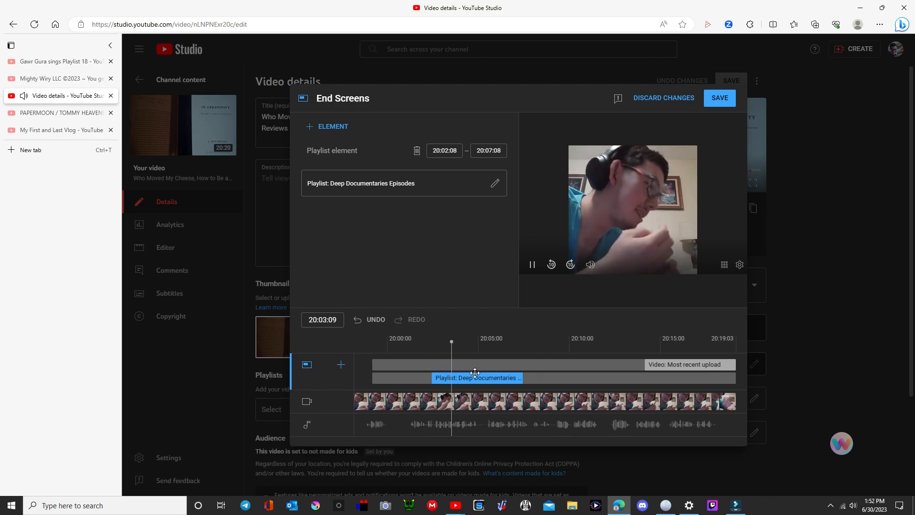
{"action": "left_click_drag", "start_coordinate": [691, 359], "coordinate": [659, 360]}
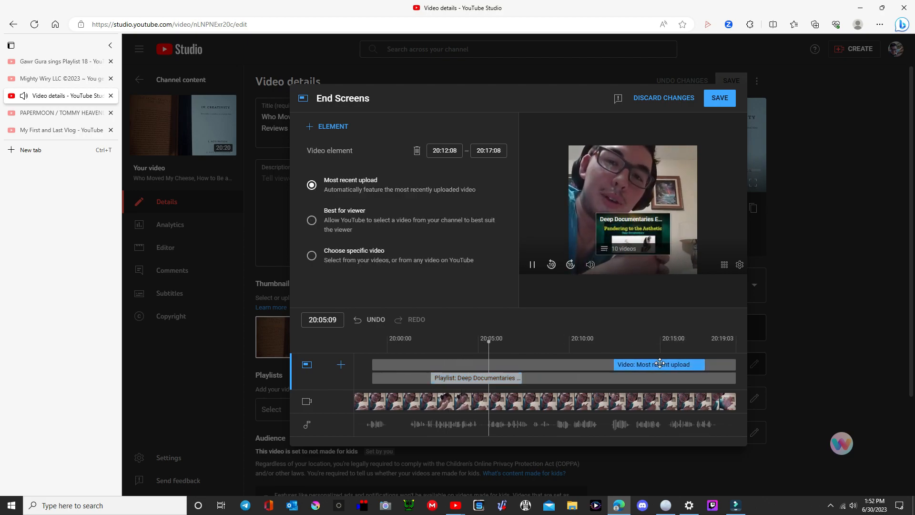
{"action": "left_click", "coordinate": [363, 339]}
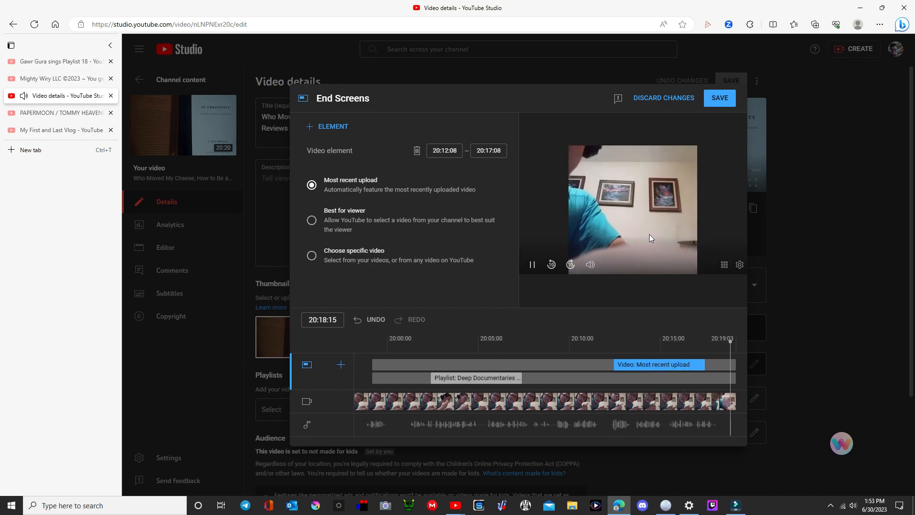
{"action": "left_click", "coordinate": [719, 98]}
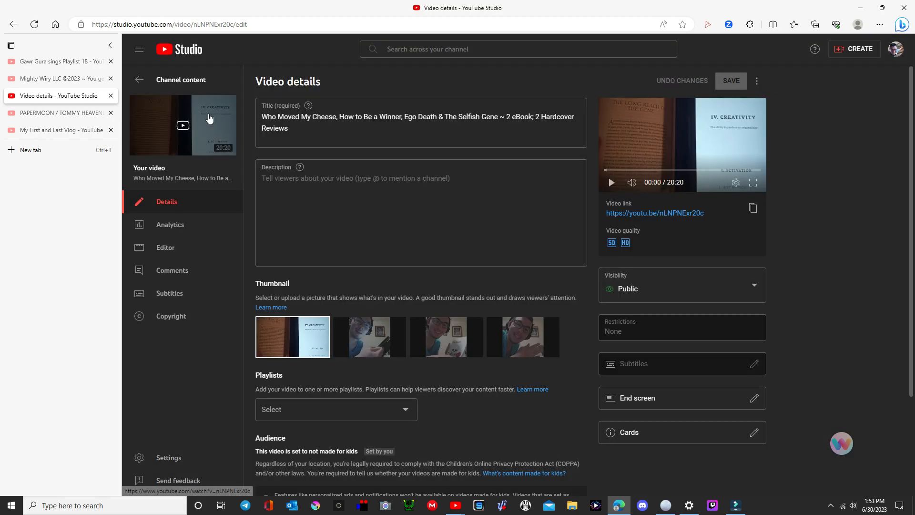
Step: Return to the channel content list and reopen the details of the "Who Moved My Cheese" video
{"action": "left_click", "coordinate": [189, 84]}
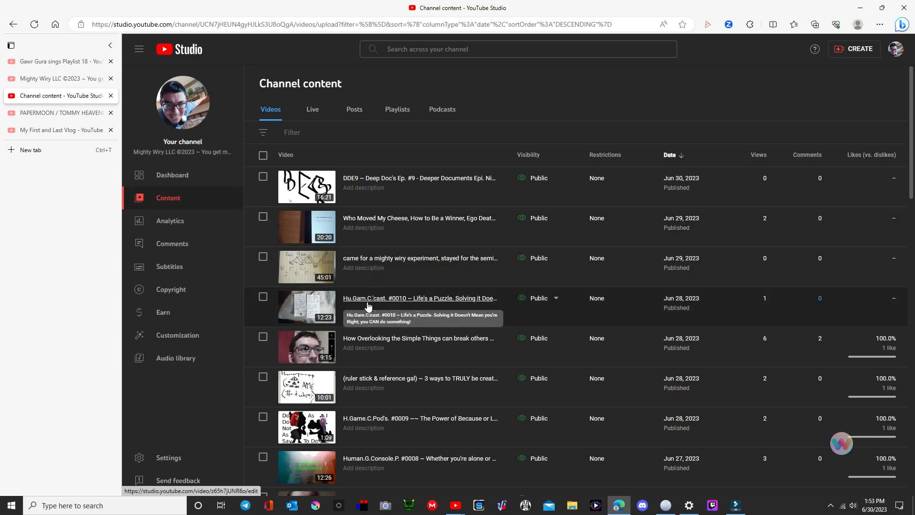
{"action": "scroll", "coordinate": [367, 305], "scroll_direction": "down", "scroll_amount": 1}
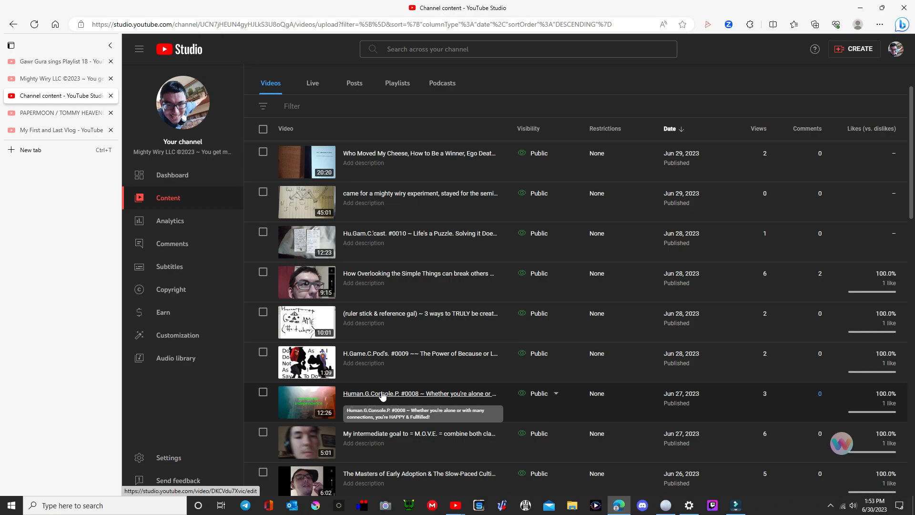
{"action": "scroll", "coordinate": [363, 333], "scroll_direction": "up", "scroll_amount": 1}
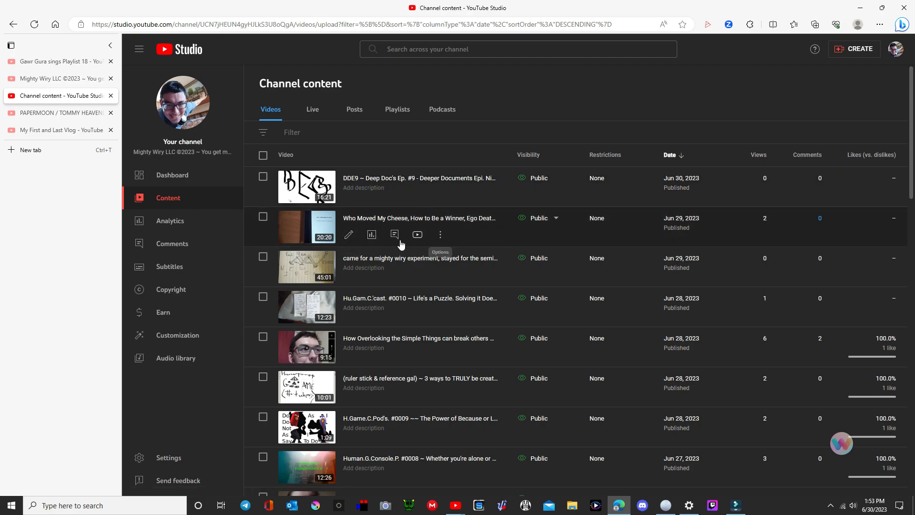
{"action": "left_click", "coordinate": [348, 236]}
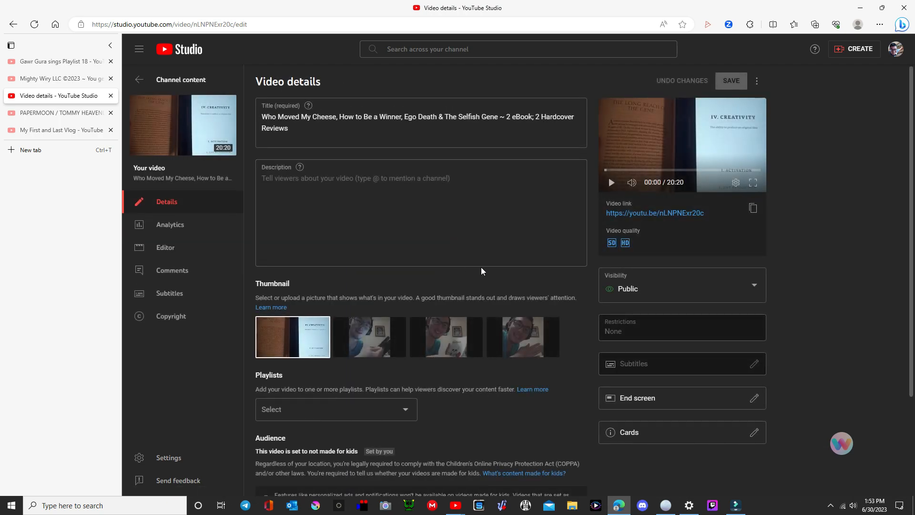
Step: Open the full-size image of the video's current thumbnail using its download option
{"action": "left_click", "coordinate": [321, 328]}
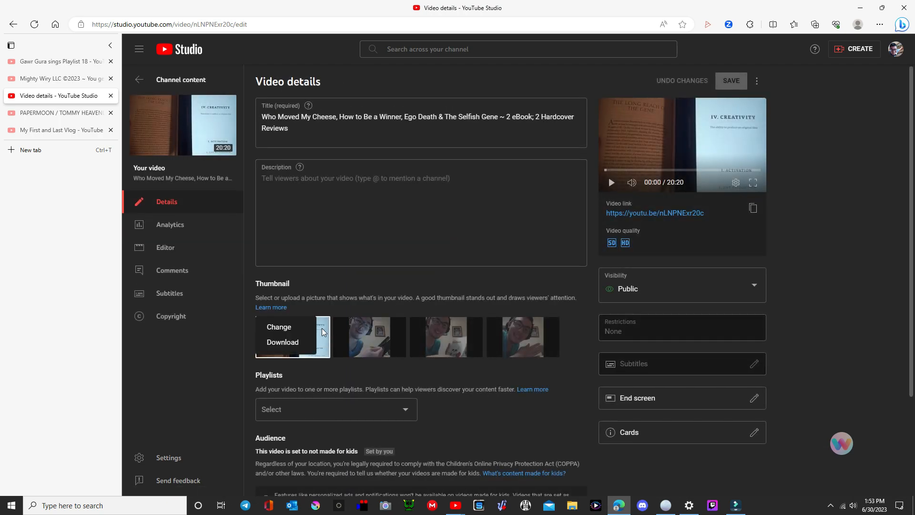
{"action": "left_click", "coordinate": [282, 342]}
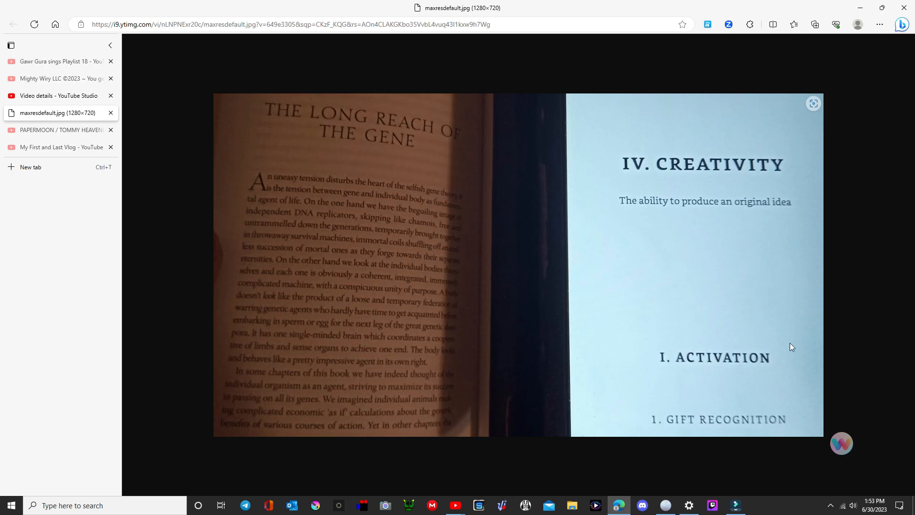
{"action": "left_click_drag", "start_coordinate": [845, 445], "coordinate": [894, 474]}
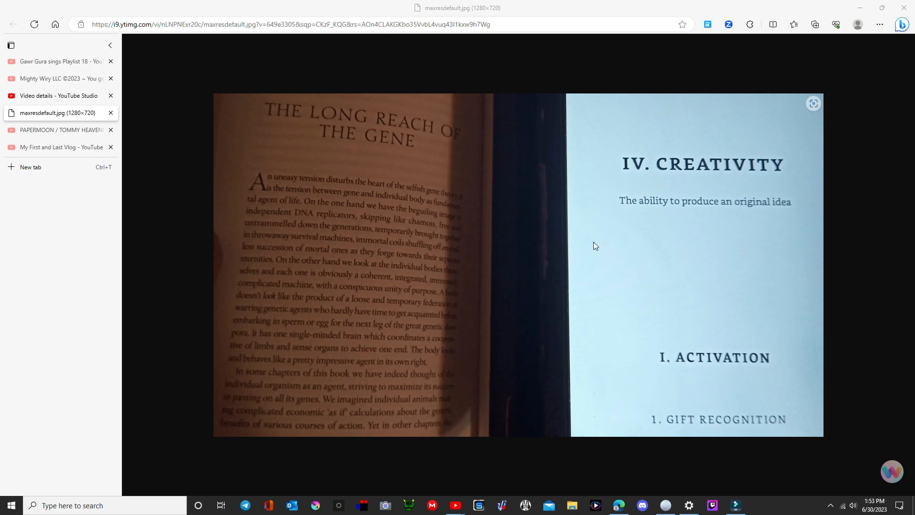
{"action": "right_click", "coordinate": [591, 231]}
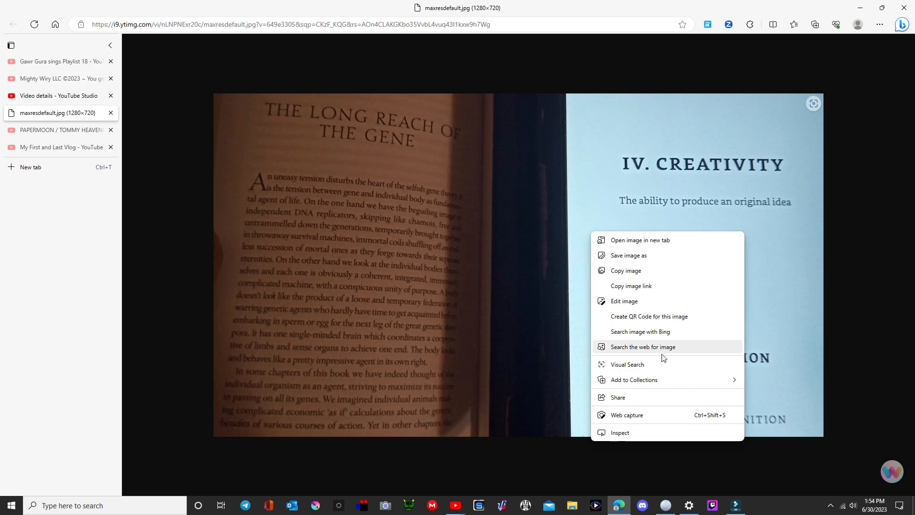
{"action": "left_click", "coordinate": [524, 292]}
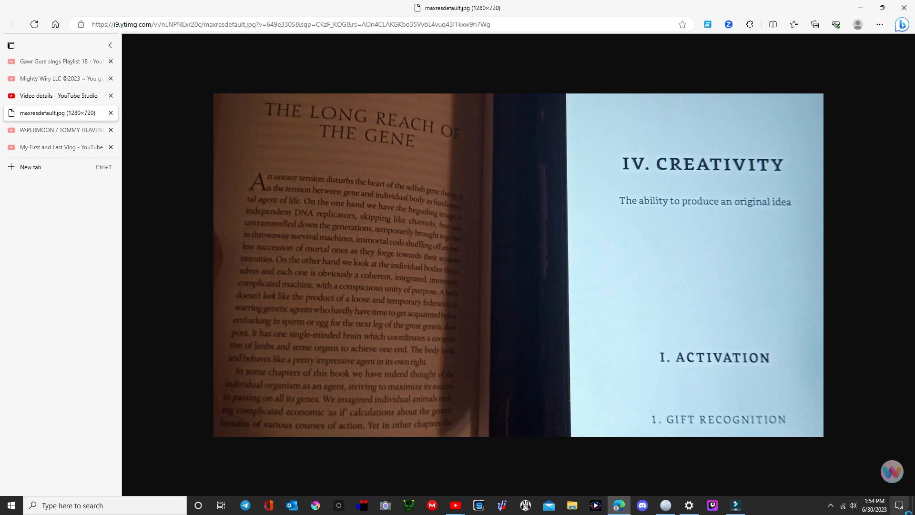
Step: Capture a rectangular screen snip covering the whole thumbnail image
{"action": "left_click", "coordinate": [899, 505]}
{"action": "left_click", "coordinate": [755, 472]}
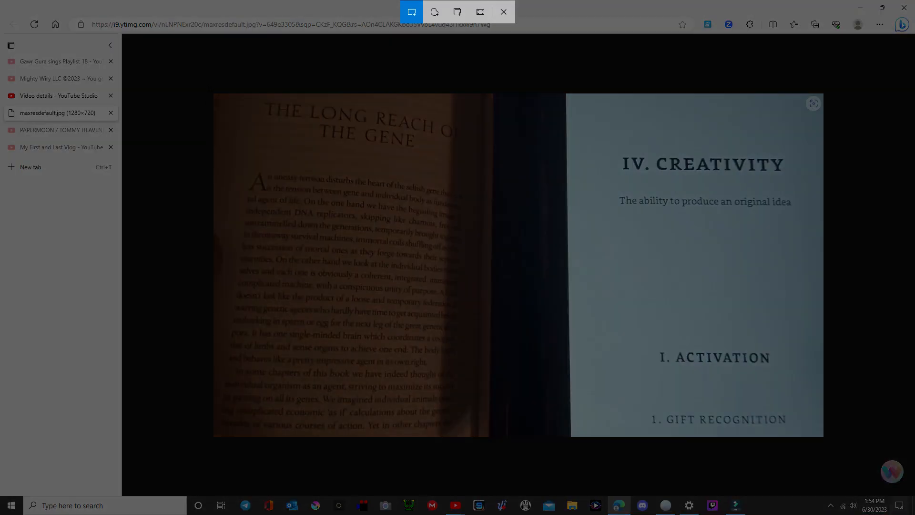
{"action": "left_click_drag", "start_coordinate": [212, 94], "coordinate": [823, 436]}
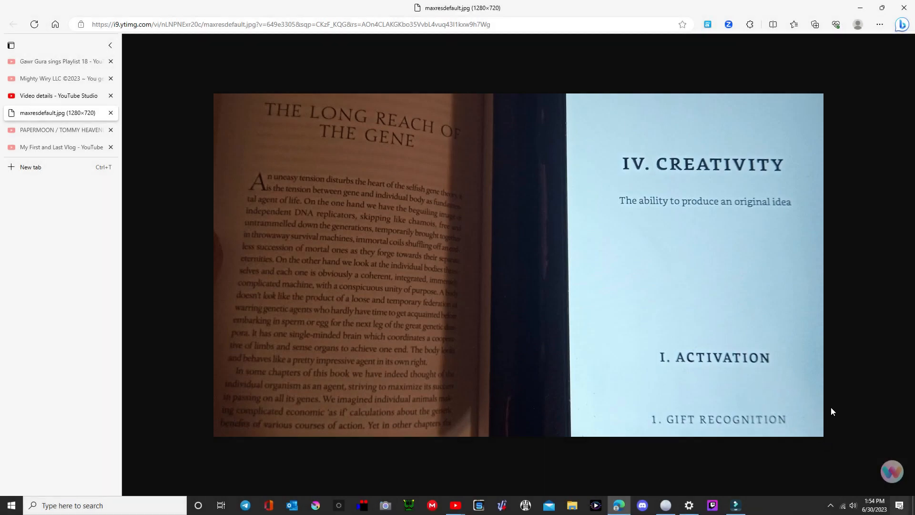
Step: Open the captured snip in Snip & Sketch and save it as a PNG named "screenie boi" in Downloads
{"action": "left_click", "coordinate": [900, 506]}
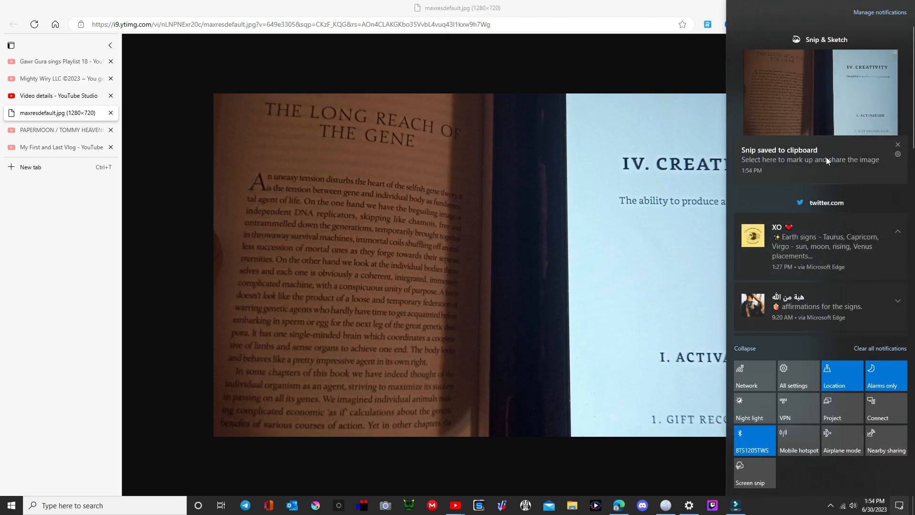
{"action": "left_click", "coordinate": [824, 112]}
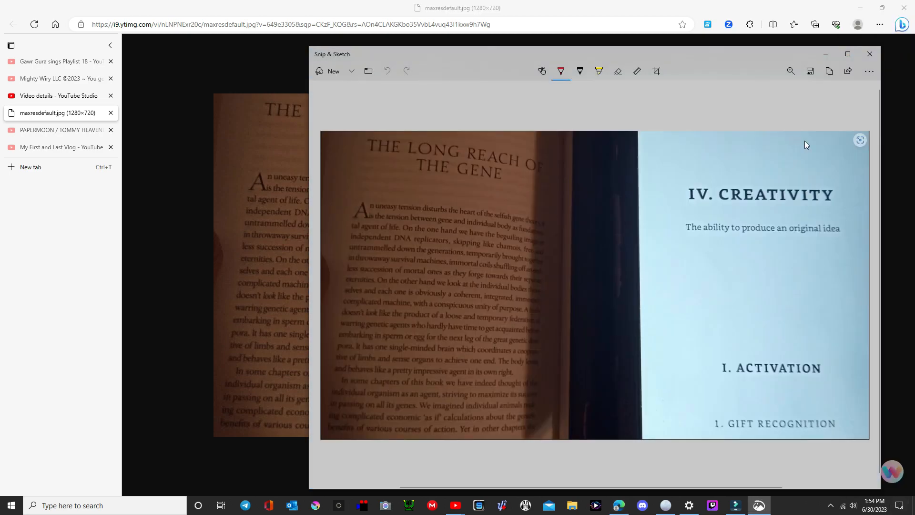
{"action": "left_click", "coordinate": [810, 72]}
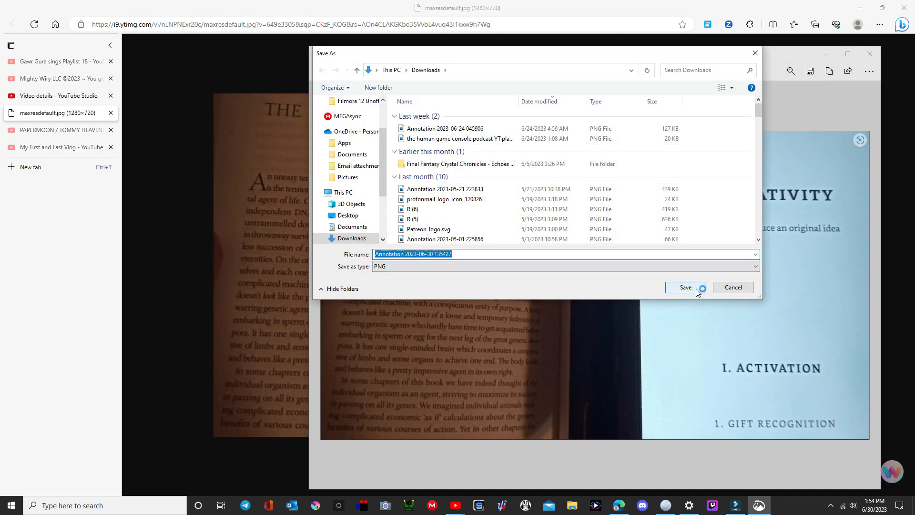
{"action": "type", "text": "screenie boi"}
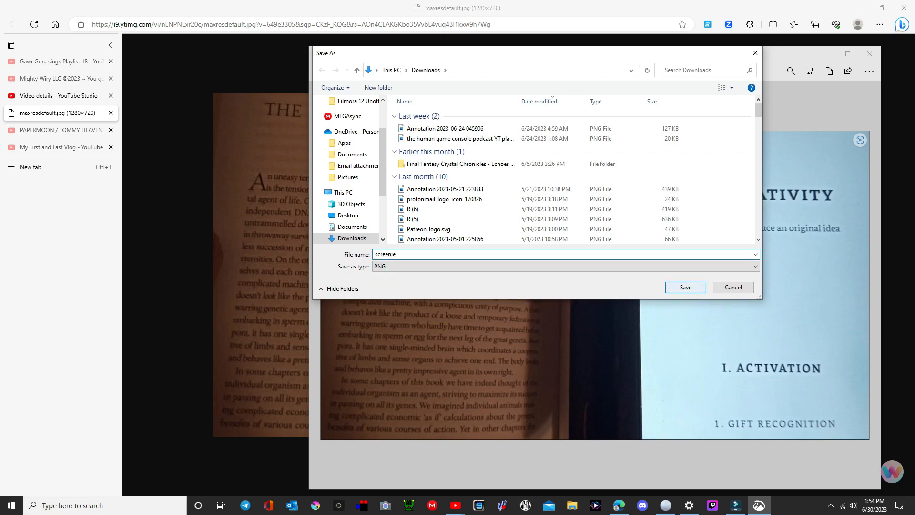
{"action": "left_click", "coordinate": [696, 289]}
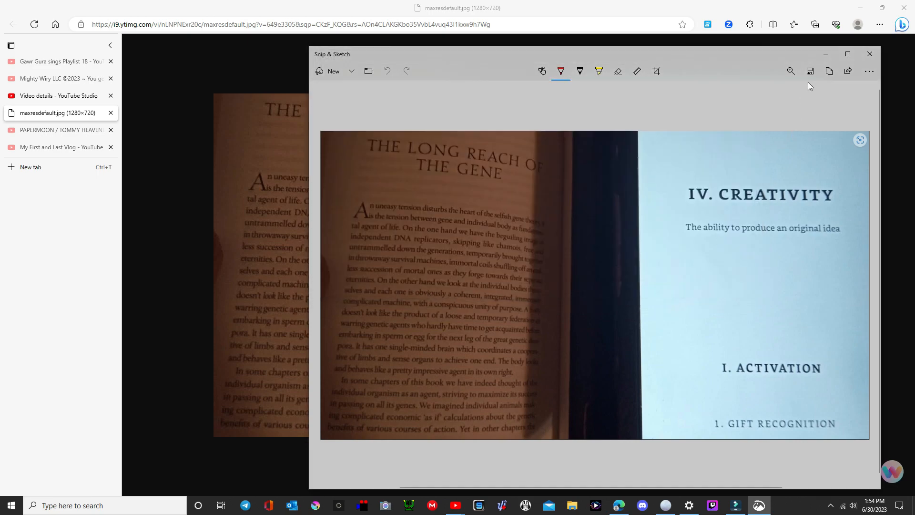
Step: Minimize the snip and browser windows, and dismiss the Filmora update notice and the Wondershare Creative Center window
{"action": "left_click", "coordinate": [825, 56]}
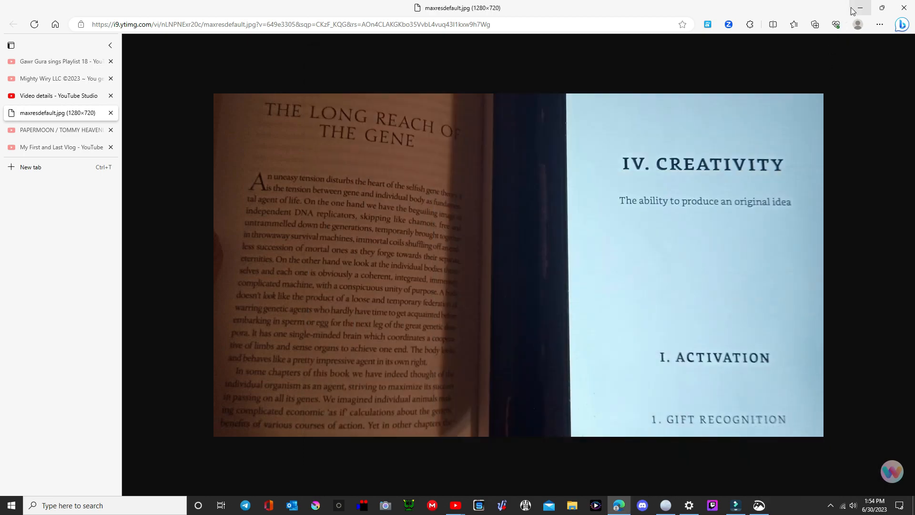
{"action": "left_click", "coordinate": [855, 9]}
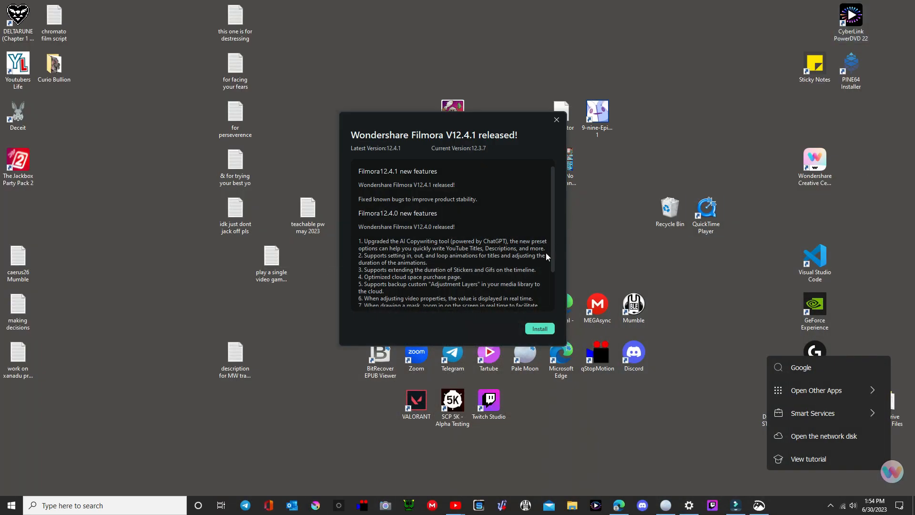
{"action": "left_click", "coordinate": [556, 120]}
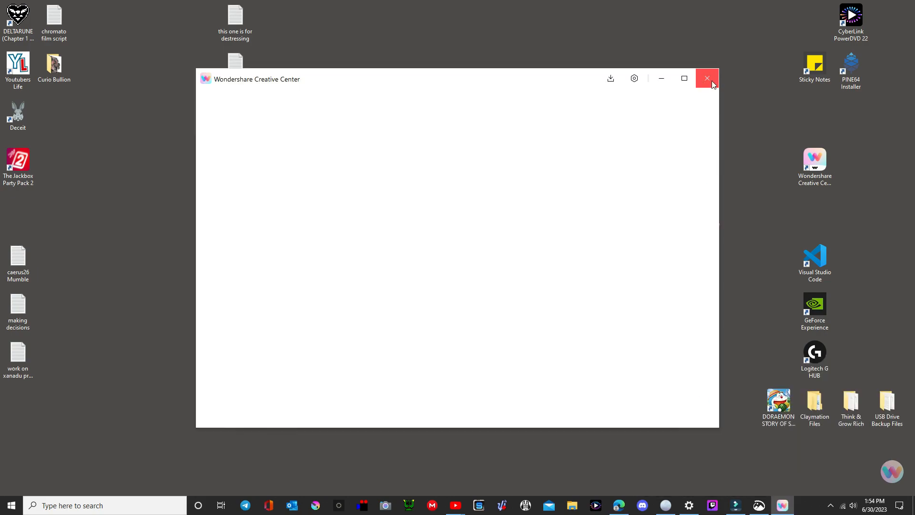
{"action": "left_click", "coordinate": [706, 79]}
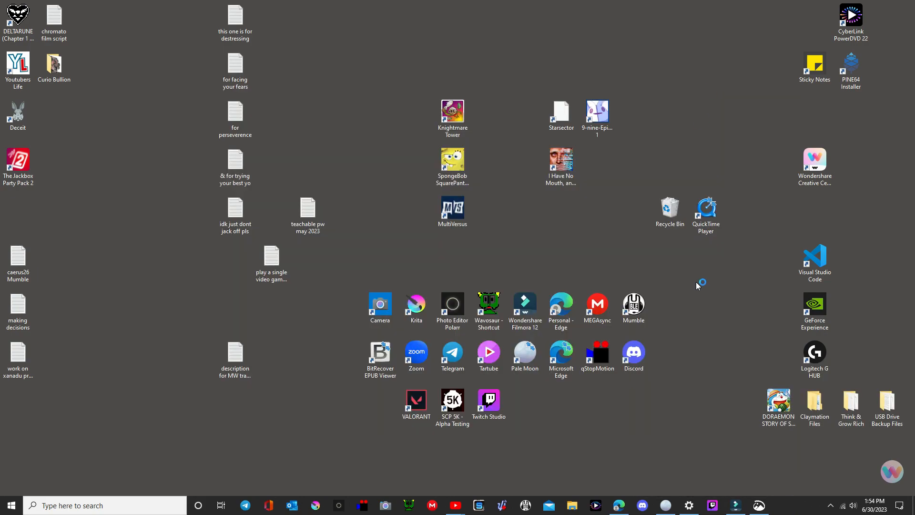
Step: Launch Polarr Photo Editor and open the "screenie boi" image from Quick access
{"action": "left_click", "coordinate": [339, 505]}
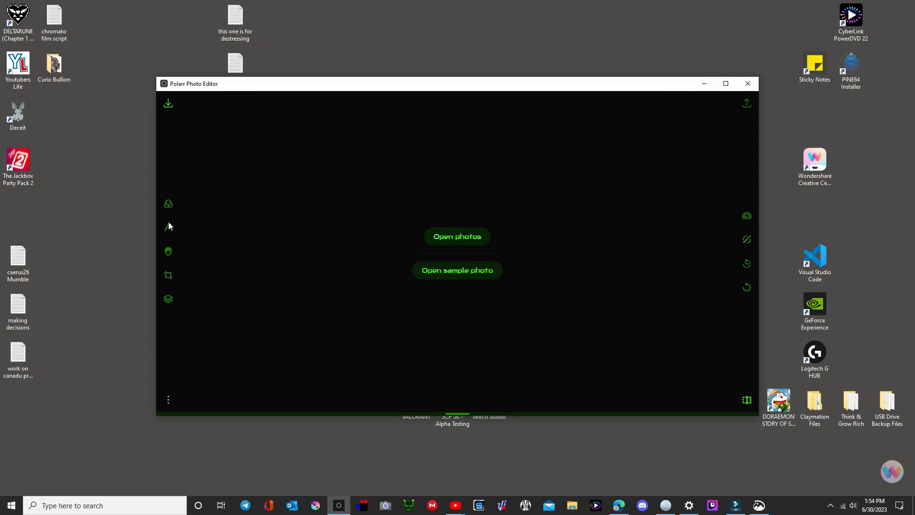
{"action": "left_click", "coordinate": [168, 103]}
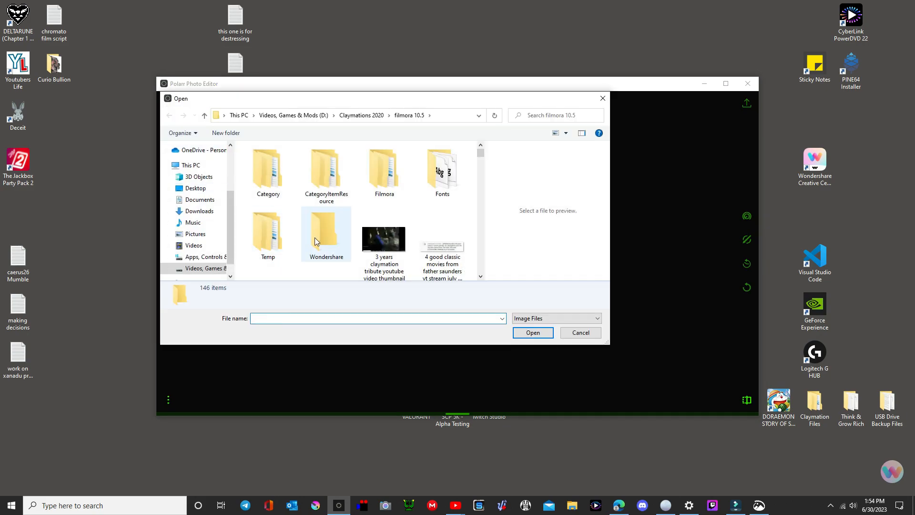
{"action": "scroll", "coordinate": [204, 180], "scroll_direction": "up", "scroll_amount": 5}
{"action": "left_click", "coordinate": [204, 155]}
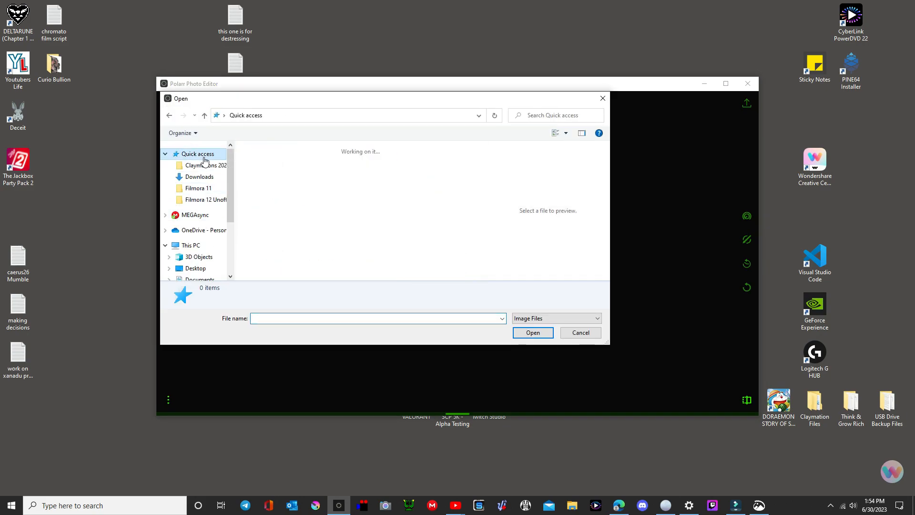
{"action": "left_click", "coordinate": [293, 248]}
{"action": "left_click", "coordinate": [530, 332]}
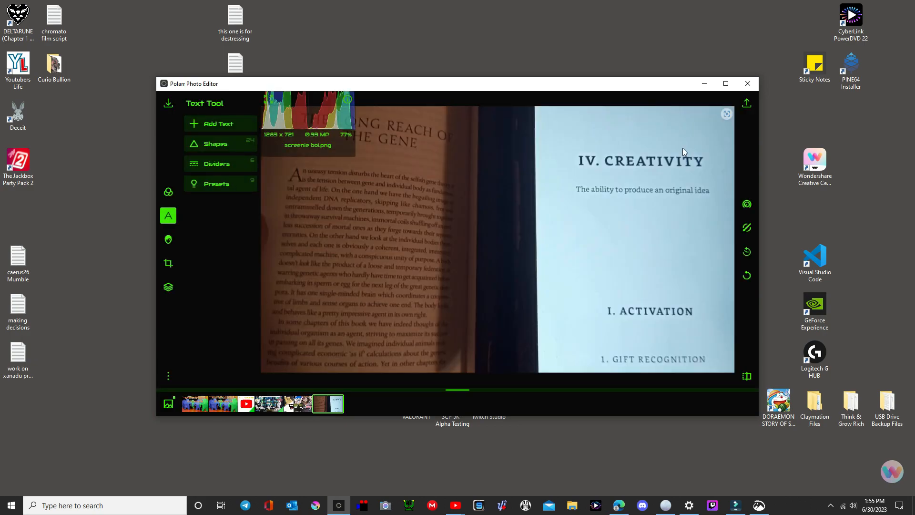
Step: Move the histogram overlay to the upper-right corner of the photo, keeping its combined channel display
{"action": "left_click", "coordinate": [270, 107]}
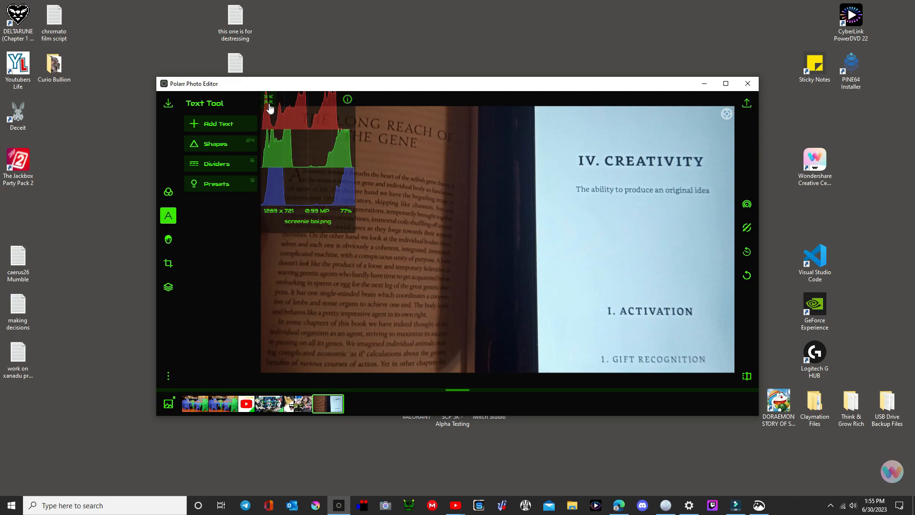
{"action": "left_click", "coordinate": [270, 108]}
{"action": "left_click_drag", "start_coordinate": [312, 114], "coordinate": [203, 382]}
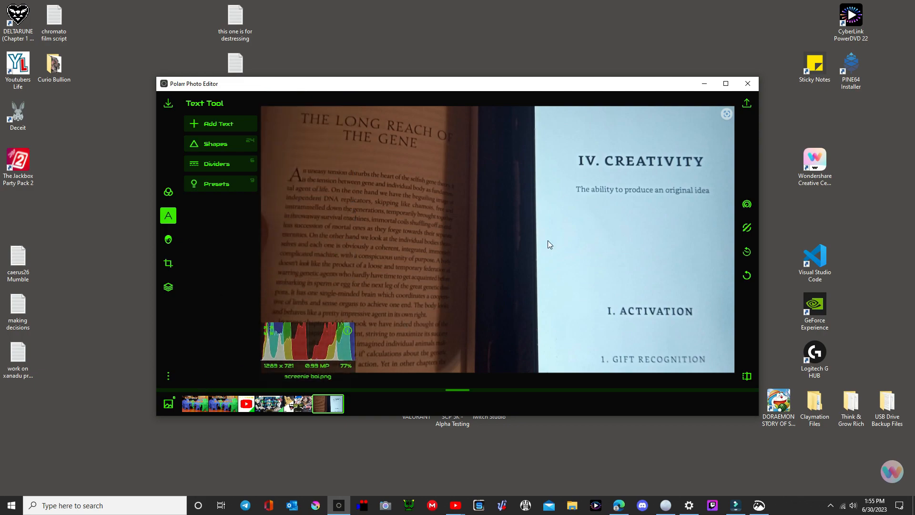
{"action": "left_click_drag", "start_coordinate": [312, 350], "coordinate": [689, 127]}
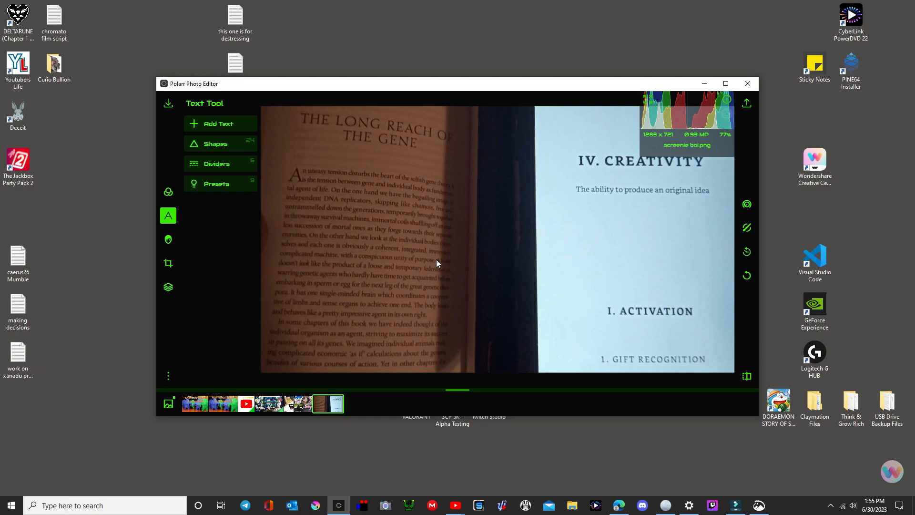
Step: Add a text box to the photo, enlarge it to nearly the photo's full width and centre it horizontally
{"action": "left_click", "coordinate": [216, 125]}
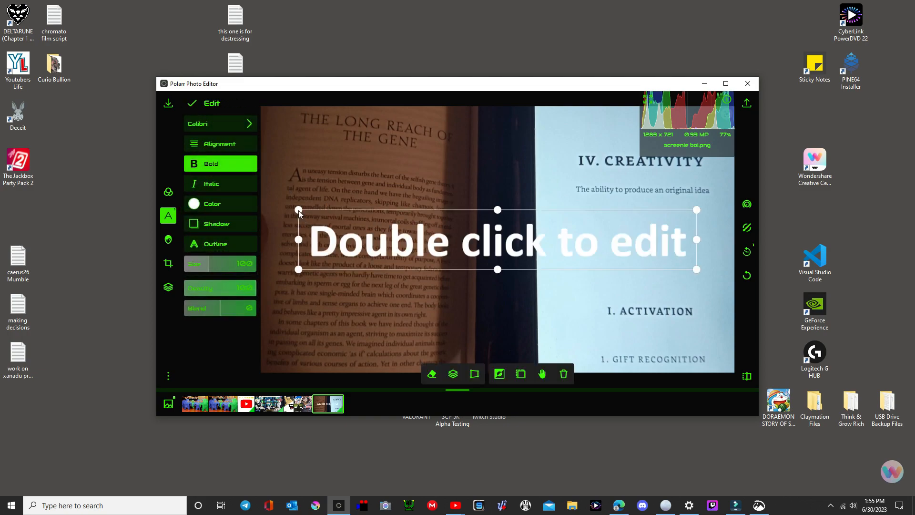
{"action": "left_click_drag", "start_coordinate": [299, 210], "coordinate": [265, 219]}
{"action": "left_click_drag", "start_coordinate": [399, 237], "coordinate": [408, 246]}
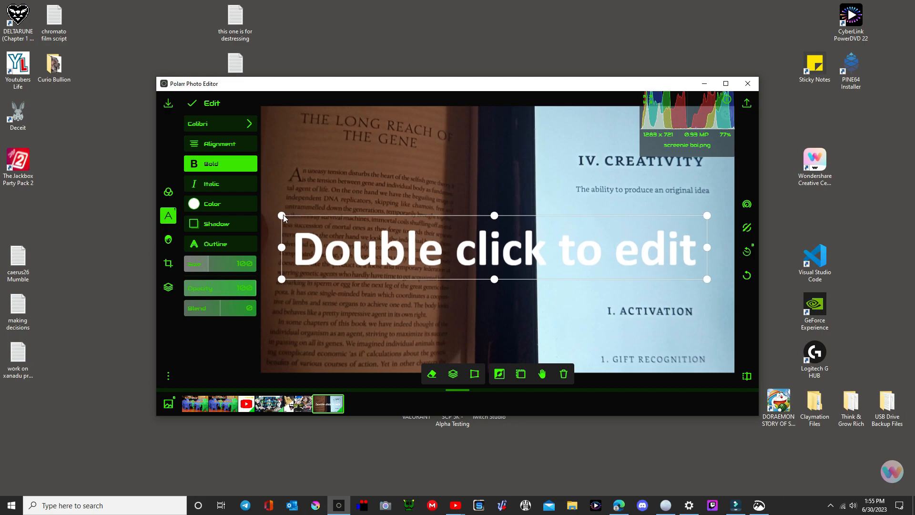
{"action": "left_click_drag", "start_coordinate": [281, 215], "coordinate": [261, 212]}
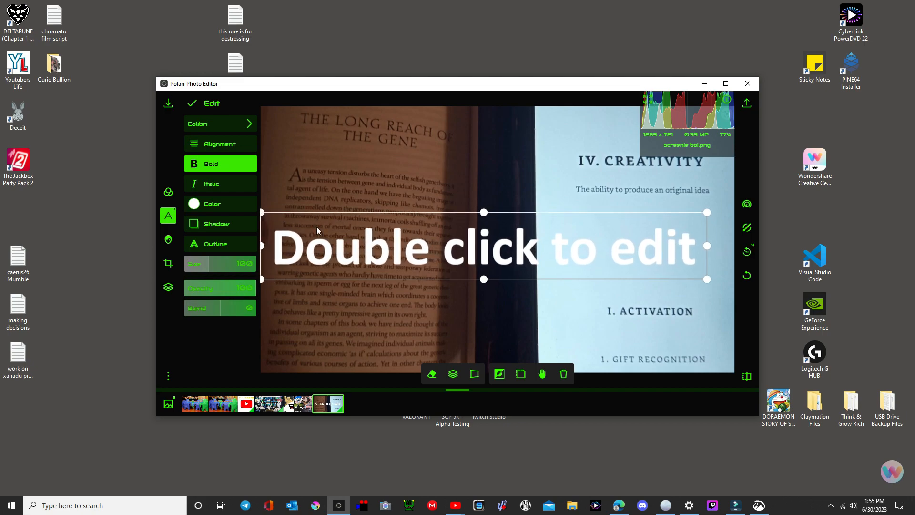
{"action": "left_click_drag", "start_coordinate": [327, 228], "coordinate": [362, 229]}
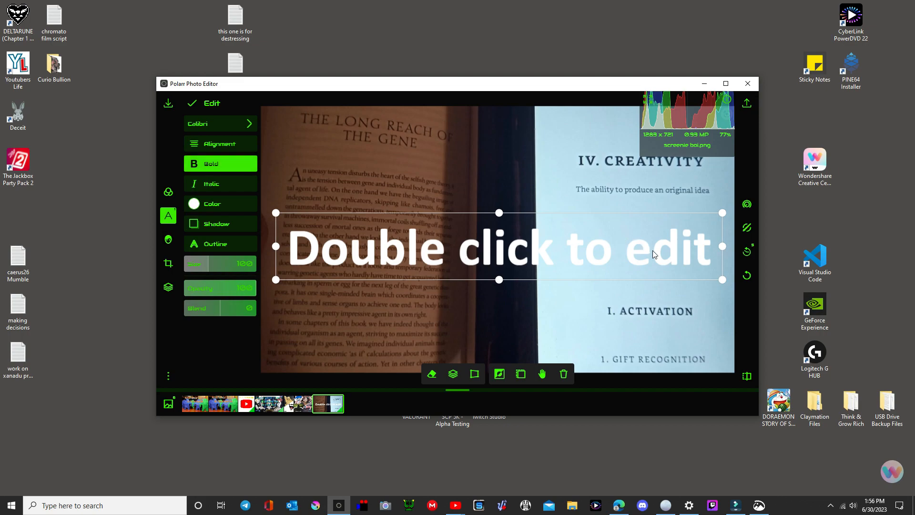
Step: Recolour the text in the text box from white to a bright turquoise, trying several hues and shades
{"action": "left_click", "coordinate": [211, 205]}
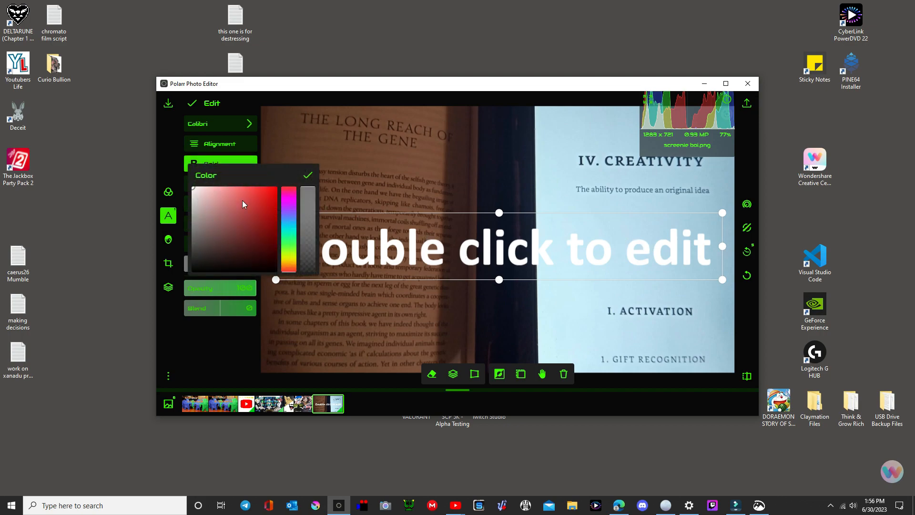
{"action": "left_click", "coordinate": [249, 215]}
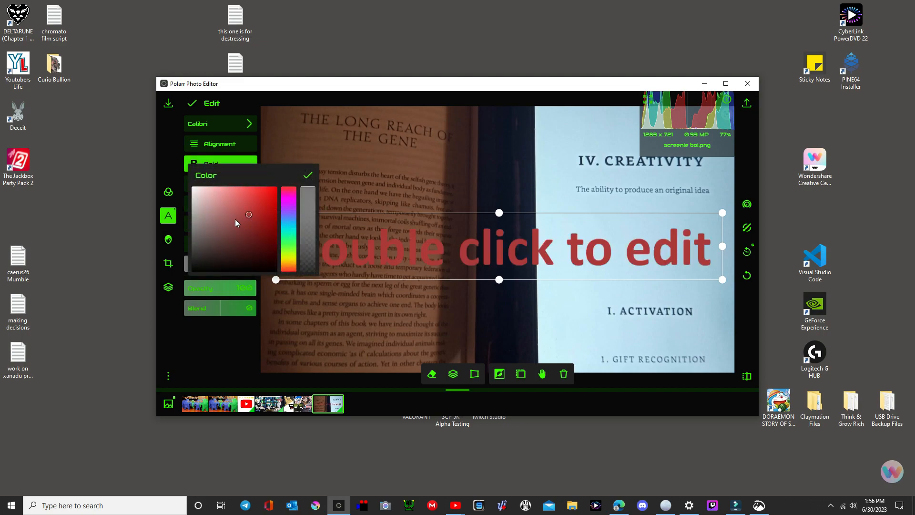
{"action": "left_click", "coordinate": [291, 218]}
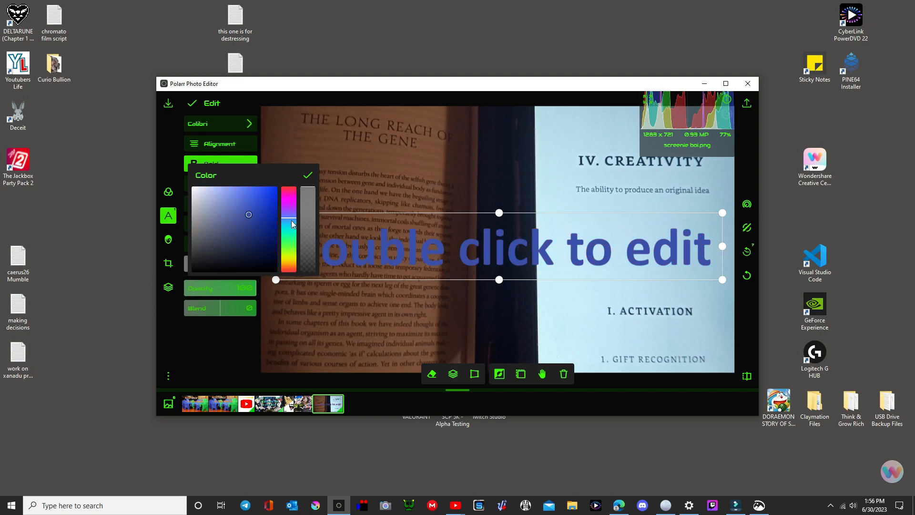
{"action": "left_click_drag", "start_coordinate": [291, 220], "coordinate": [293, 226]}
{"action": "left_click", "coordinate": [293, 232]}
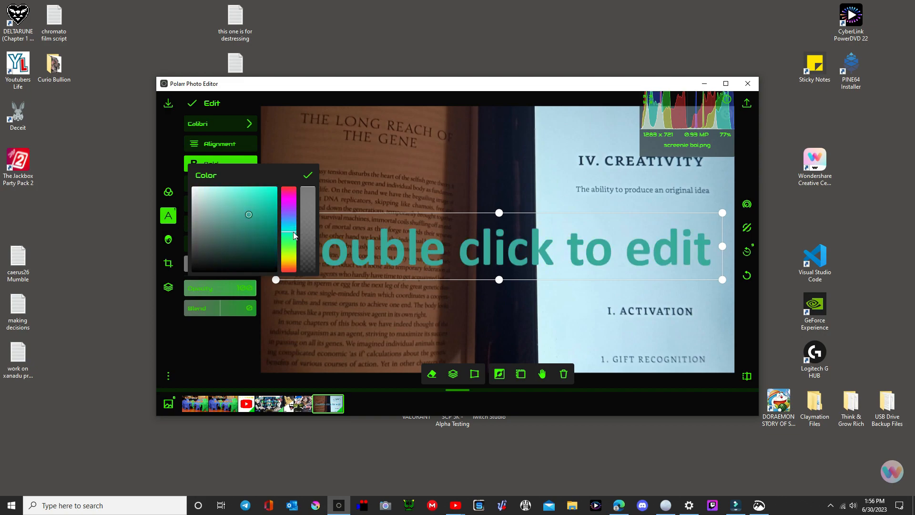
{"action": "left_click", "coordinate": [277, 188]}
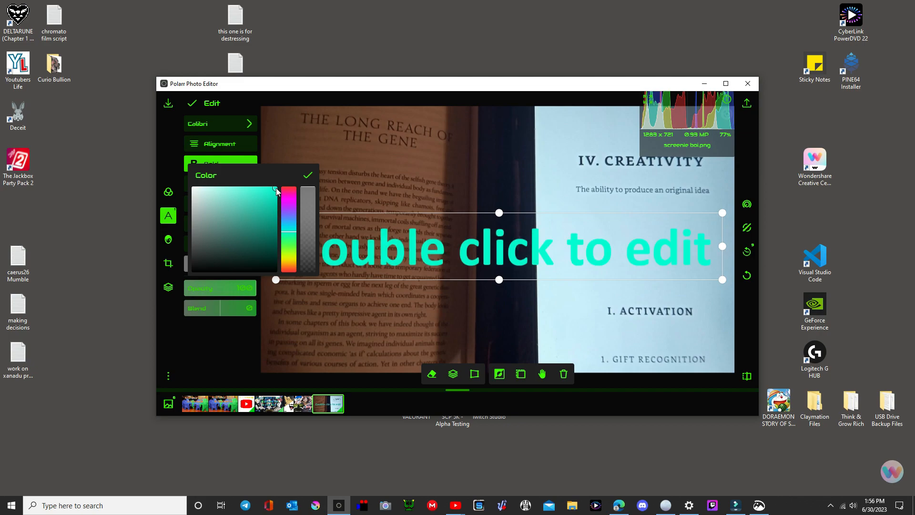
{"action": "left_click", "coordinate": [262, 203]}
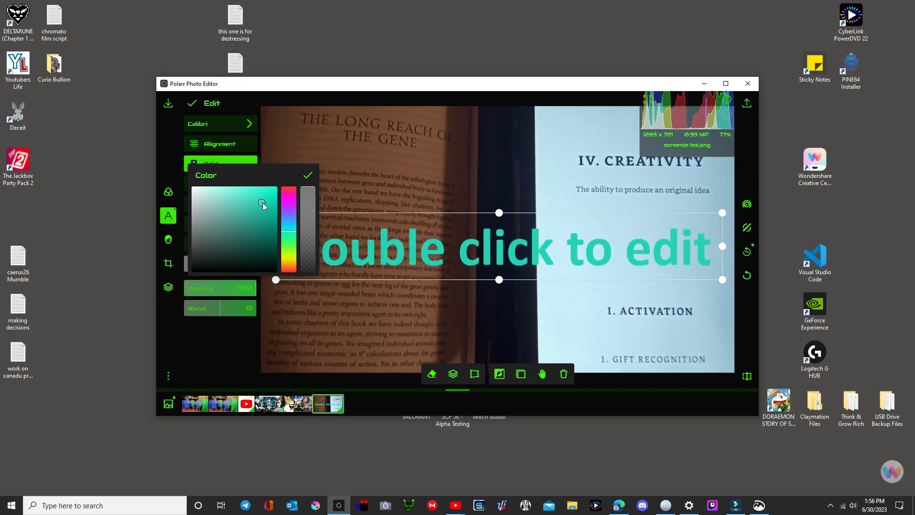
{"action": "left_click", "coordinate": [264, 232]}
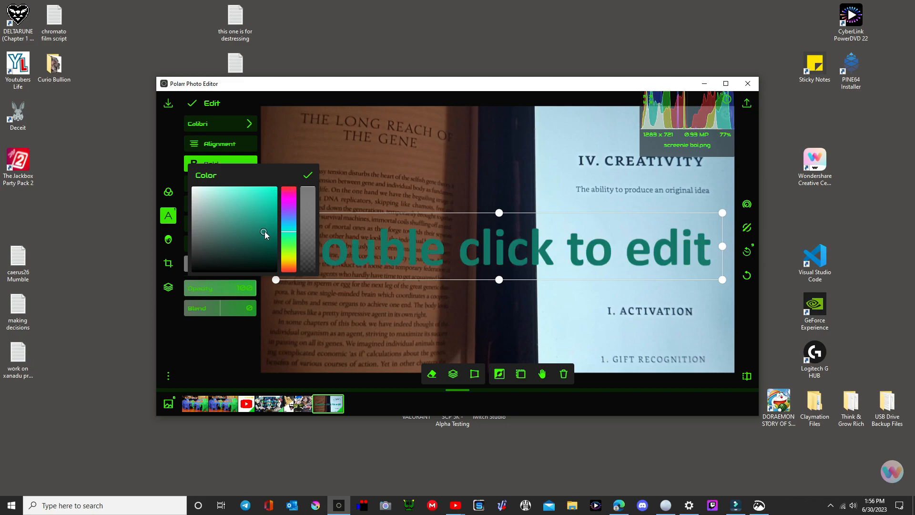
{"action": "left_click", "coordinate": [258, 186]}
{"action": "left_click_drag", "start_coordinate": [260, 185], "coordinate": [260, 207]}
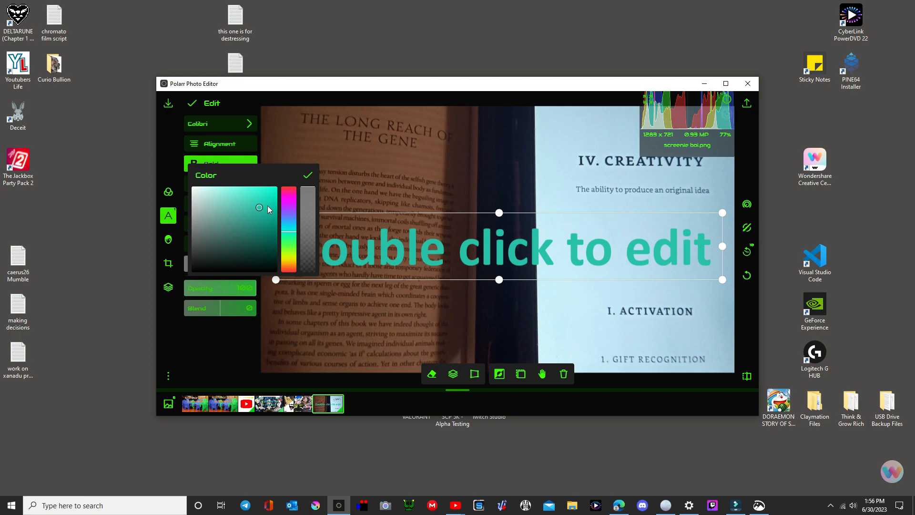
{"action": "left_click", "coordinate": [308, 175]}
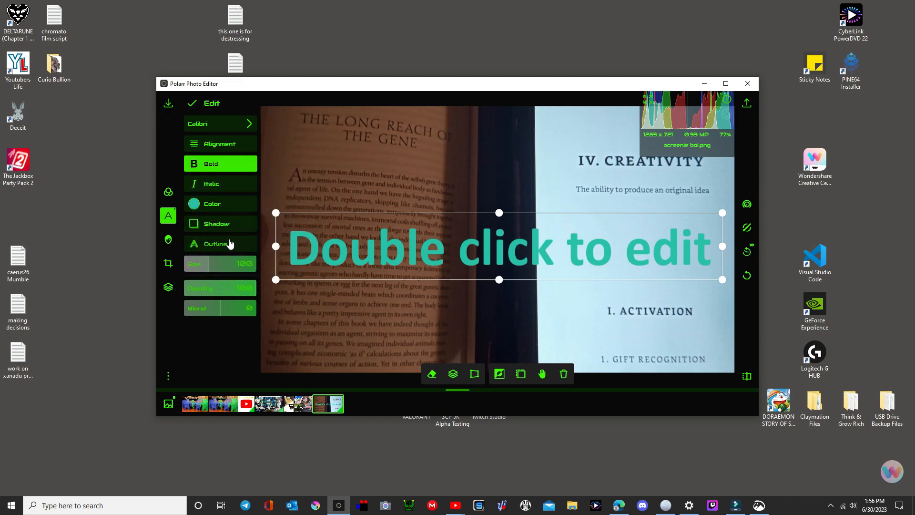
{"action": "left_click", "coordinate": [230, 205]}
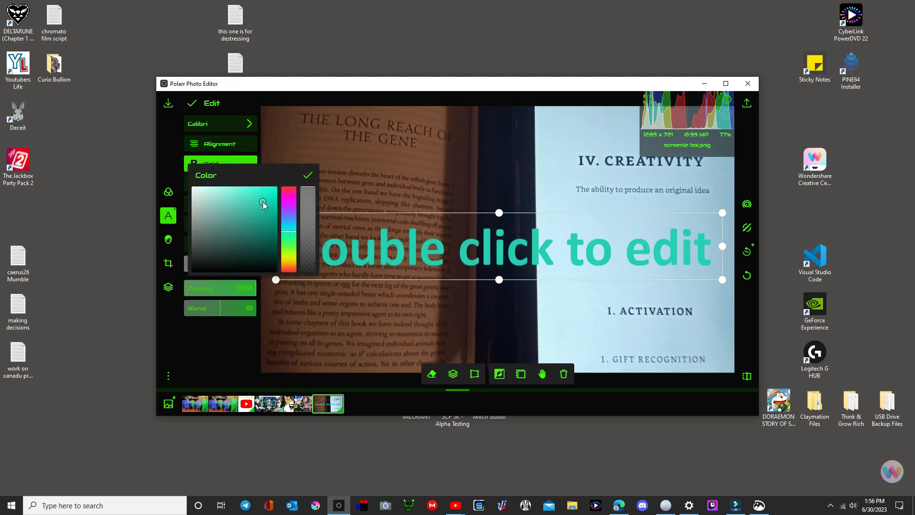
{"action": "left_click", "coordinate": [221, 331]}
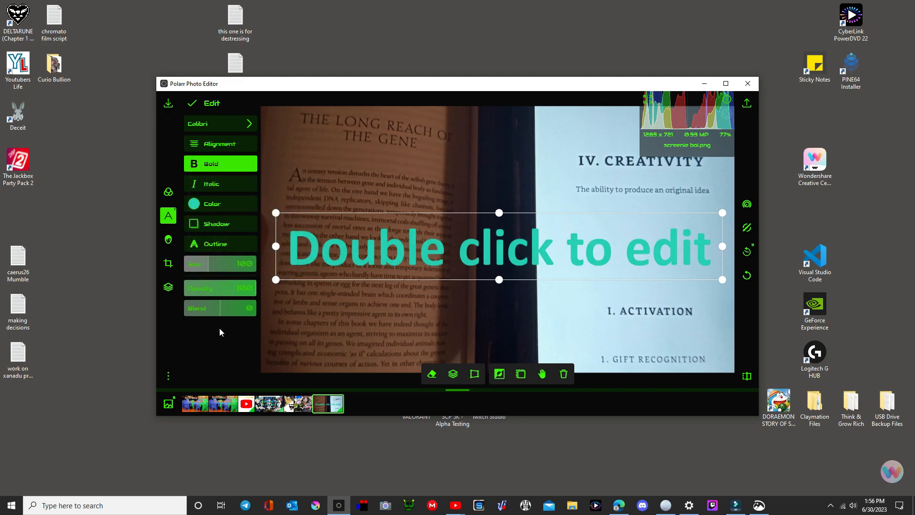
Step: Replace the placeholder text with "Words about words" and finish editing the text box
{"action": "double_click", "coordinate": [710, 255]}
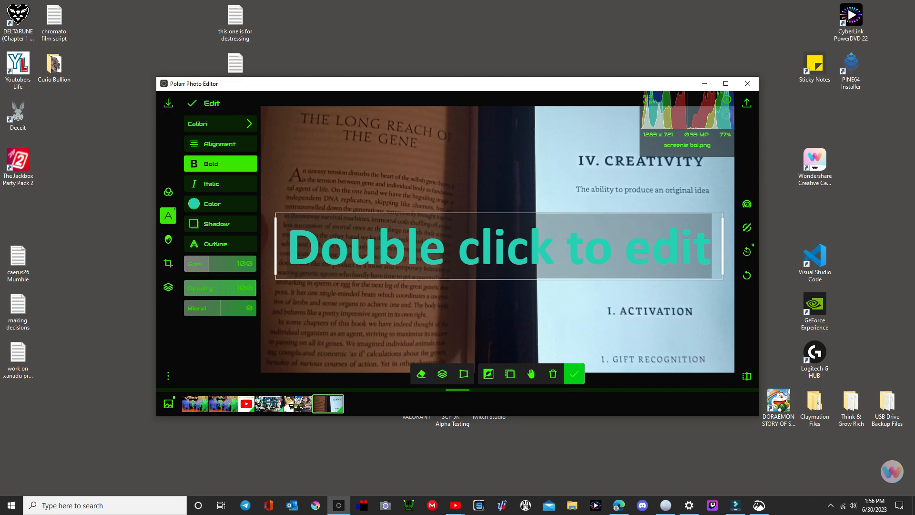
{"action": "type", "text": "Words a"}
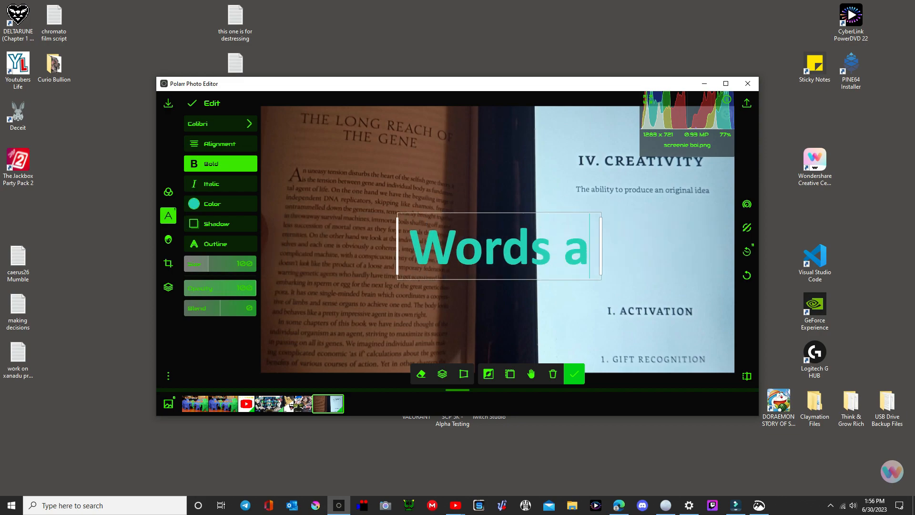
{"action": "type", "text": "bout "}
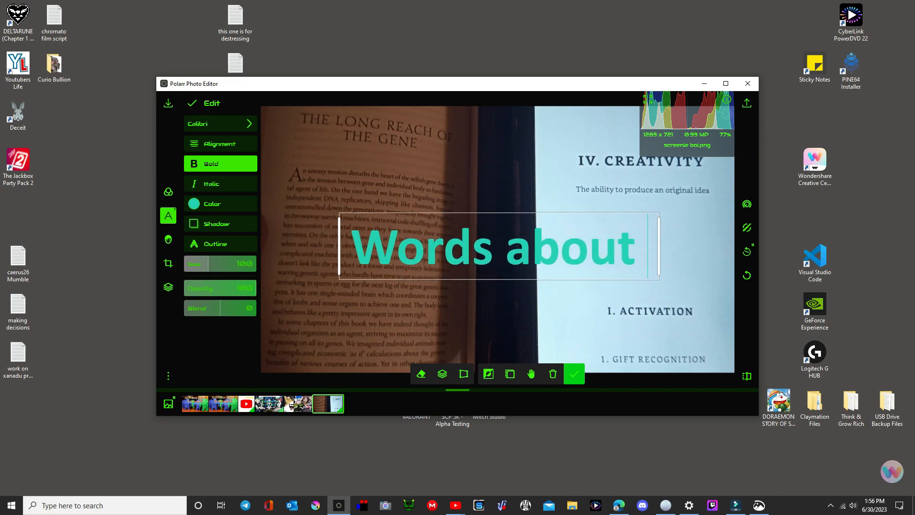
{"action": "type", "text": "words"}
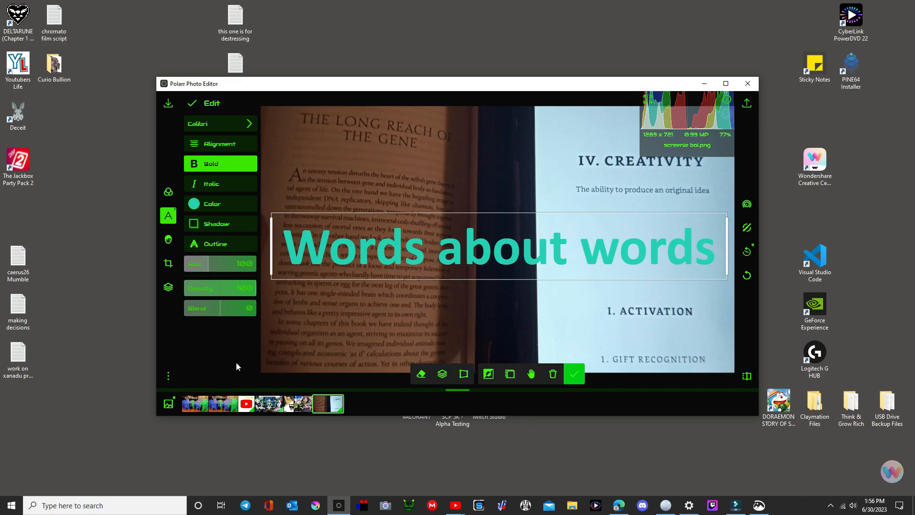
{"action": "left_click", "coordinate": [266, 373]}
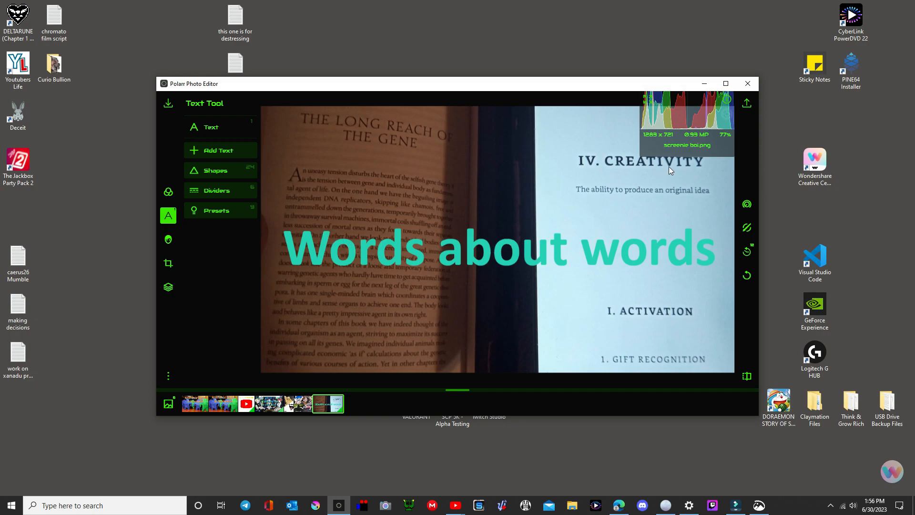
Step: Save a PNG copy of the image as "screenie bois resulting factor thumbiye" in the Claymations 2020 folder
{"action": "left_click", "coordinate": [746, 104]}
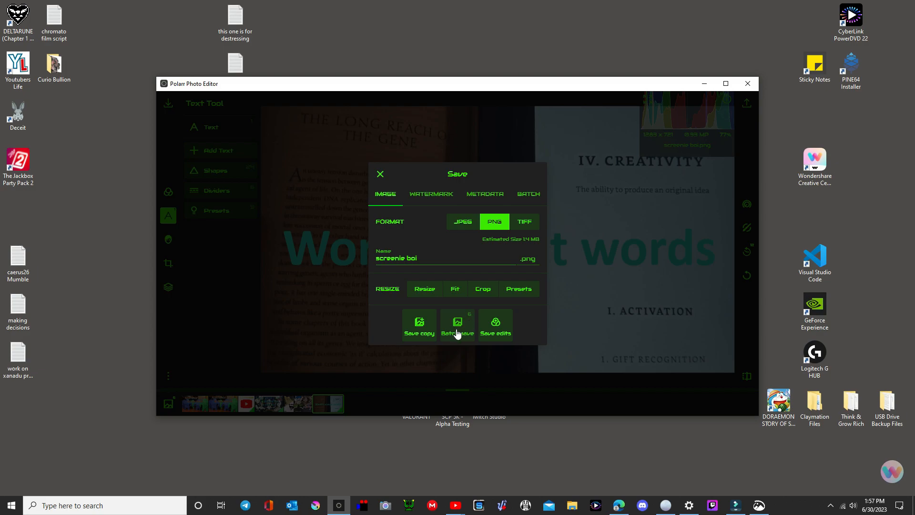
{"action": "left_click", "coordinate": [419, 328]}
{"action": "left_click", "coordinate": [405, 300]}
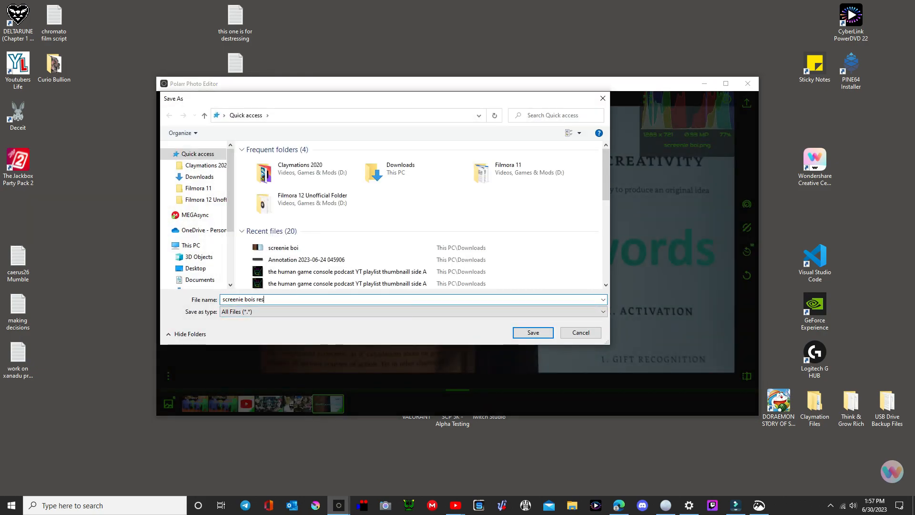
{"action": "type", "text": "s resulting factor thum"}
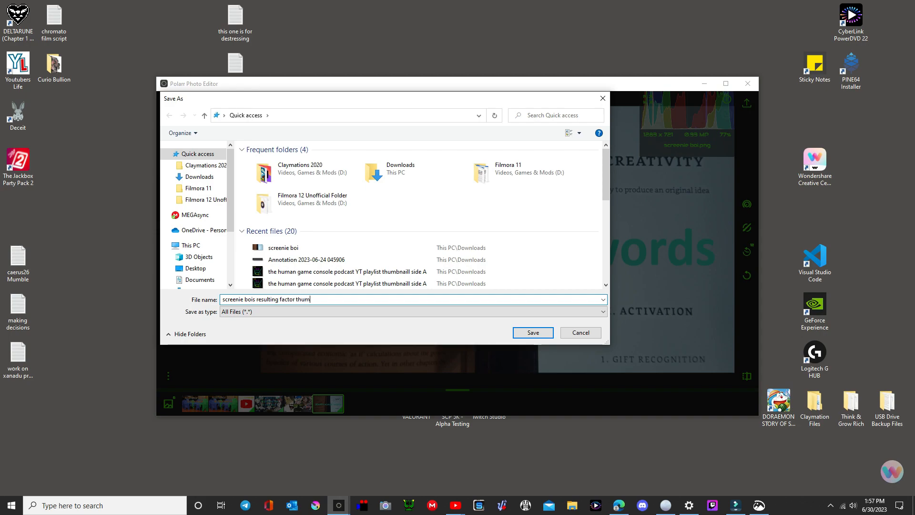
{"action": "type", "text": "biye"}
{"action": "left_click", "coordinate": [523, 332]}
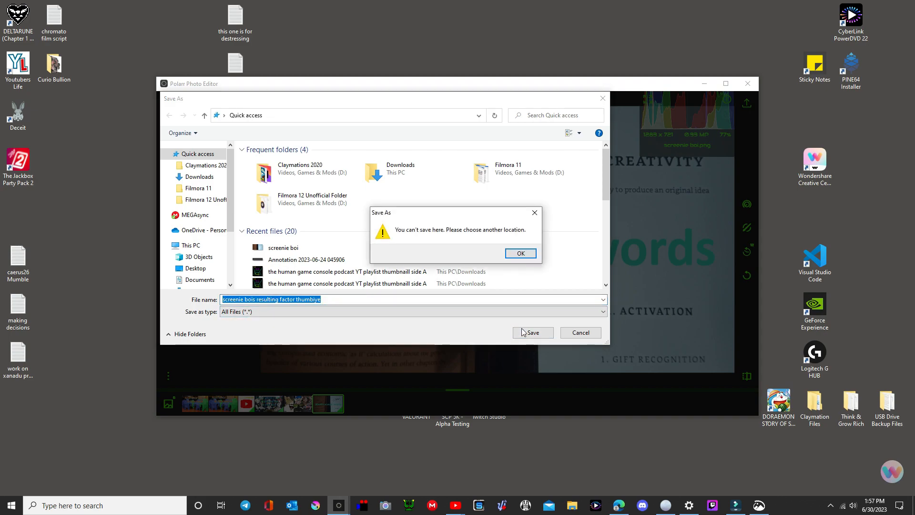
{"action": "left_click", "coordinate": [519, 255]}
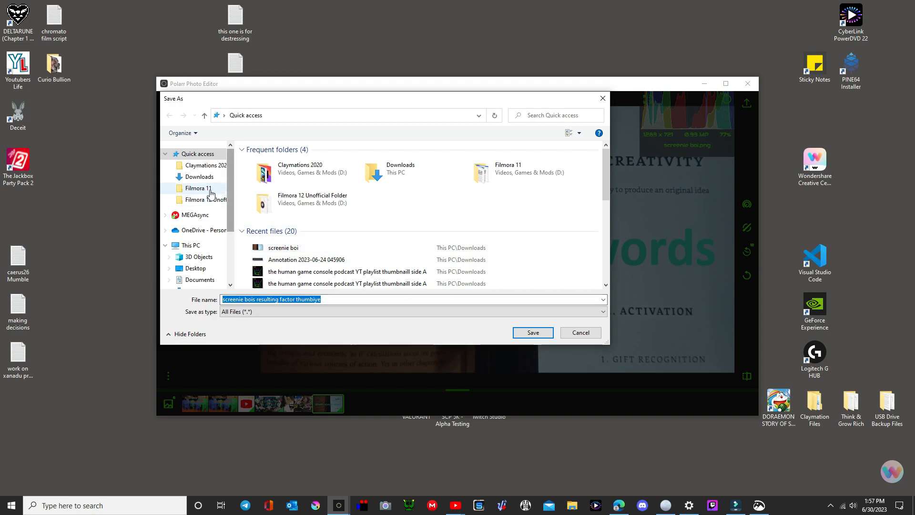
{"action": "left_click", "coordinate": [202, 165]}
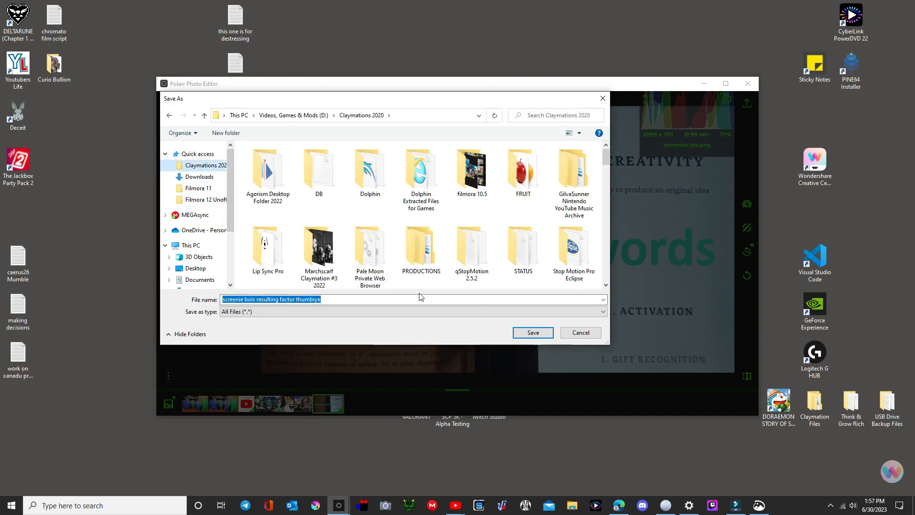
{"action": "left_click", "coordinate": [533, 332]}
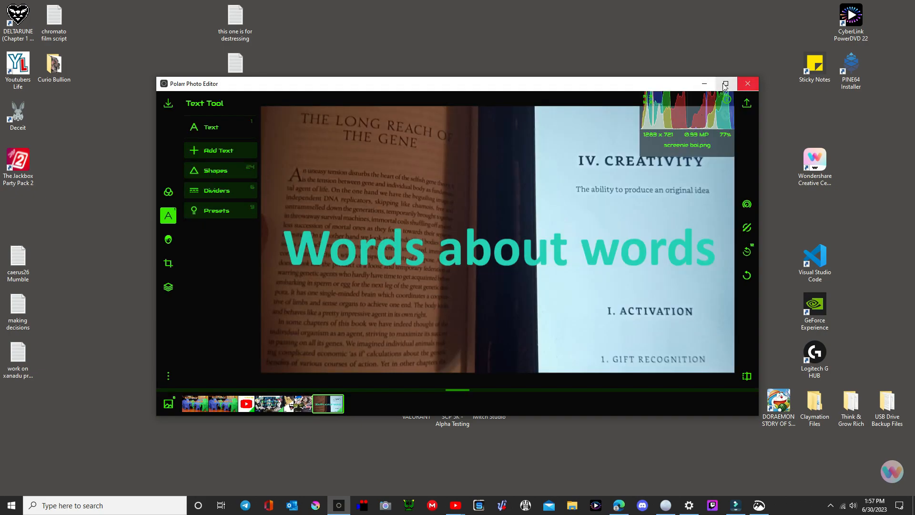
Step: Minimize the photo editor and switch to the YouTube Studio video details page in Microsoft Edge
{"action": "left_click", "coordinate": [702, 80]}
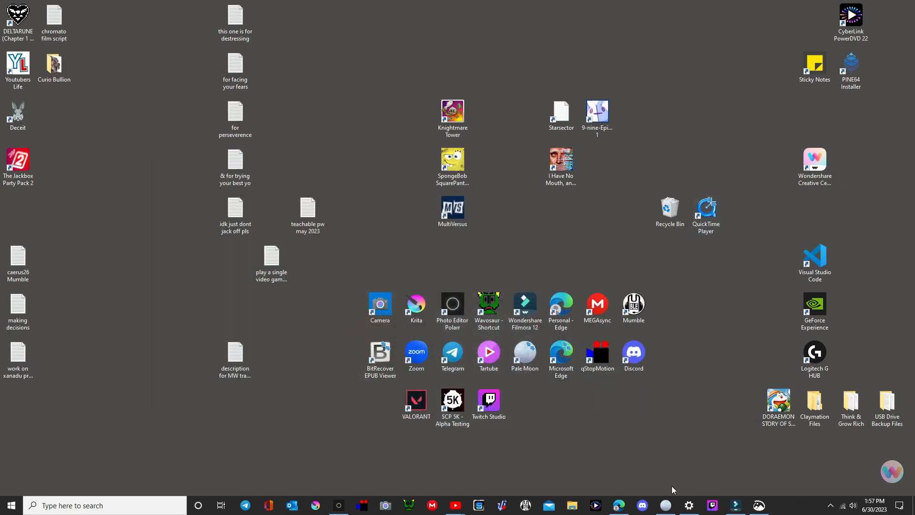
{"action": "left_click", "coordinate": [618, 505]}
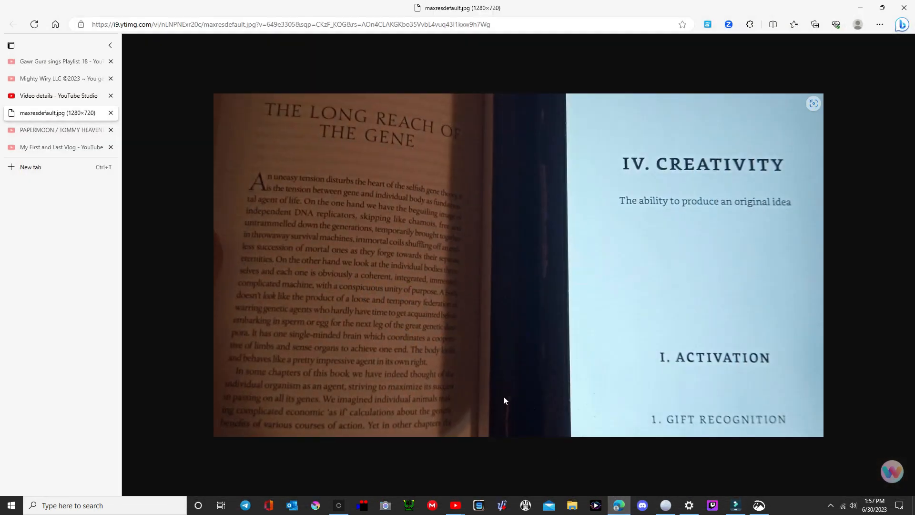
{"action": "left_click", "coordinate": [70, 95]}
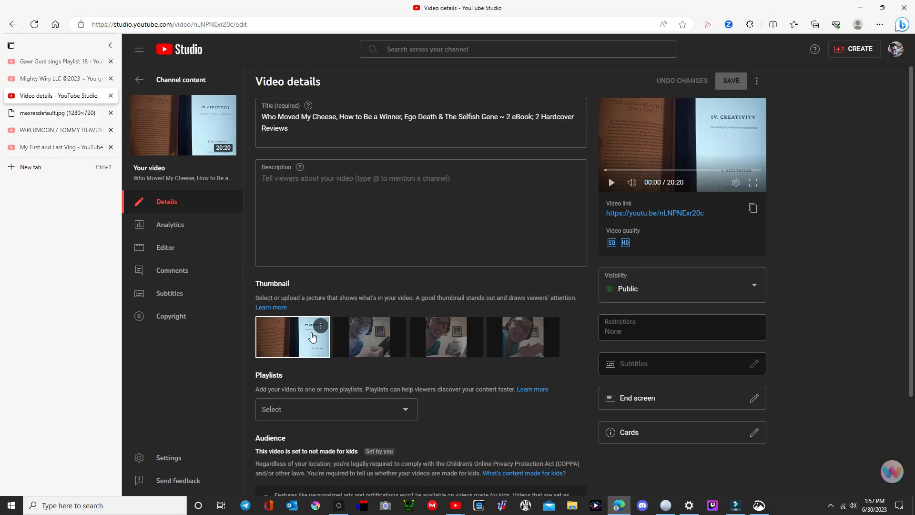
Step: Replace the video's thumbnail with "screenie bois resulting factor thumbiye" from the Claymations 2020 folder and save the video changes
{"action": "left_click", "coordinate": [321, 325]}
{"action": "left_click", "coordinate": [288, 332]}
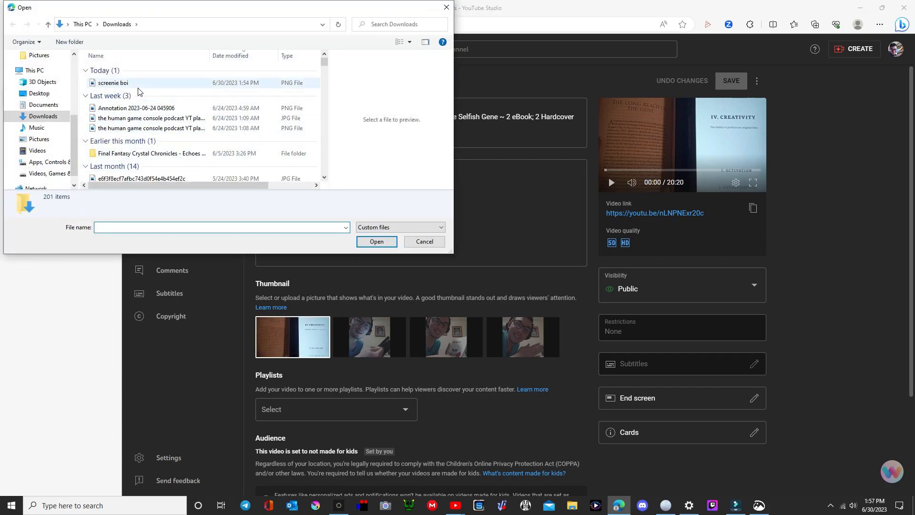
{"action": "scroll", "coordinate": [42, 109], "scroll_direction": "up", "scroll_amount": 5}
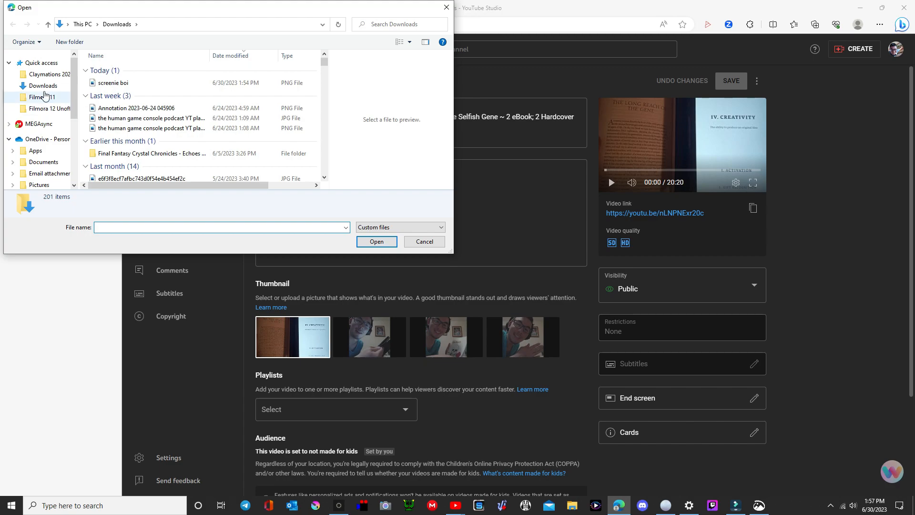
{"action": "left_click", "coordinate": [45, 74]}
{"action": "scroll", "coordinate": [222, 129], "scroll_direction": "down", "scroll_amount": 10}
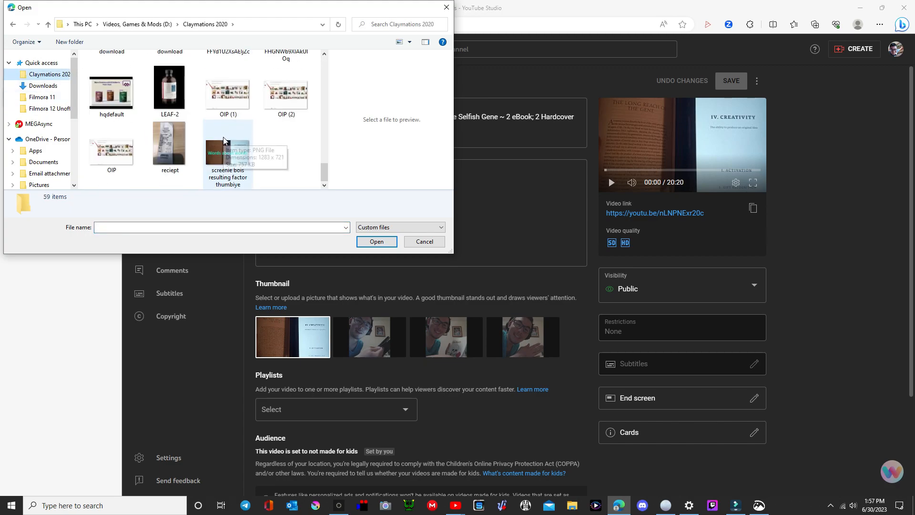
{"action": "left_click", "coordinate": [225, 141]}
{"action": "left_click", "coordinate": [376, 241]}
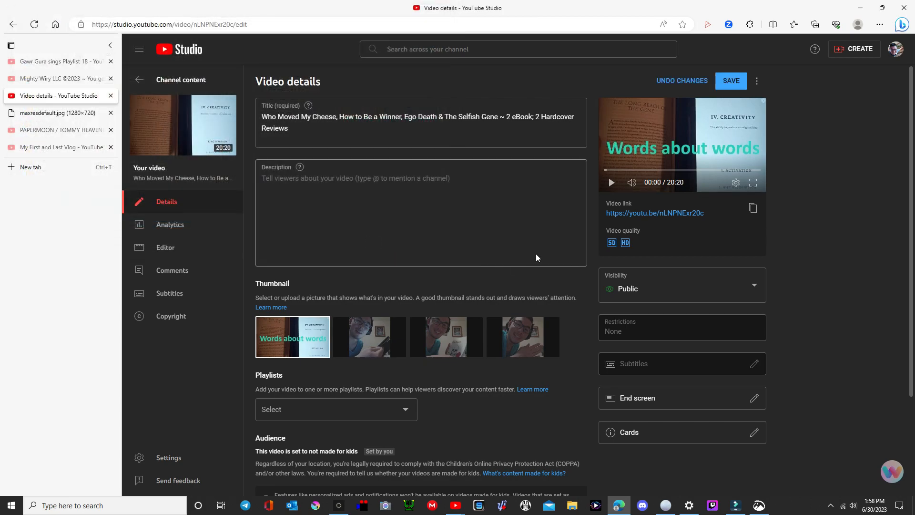
{"action": "left_click", "coordinate": [730, 82]}
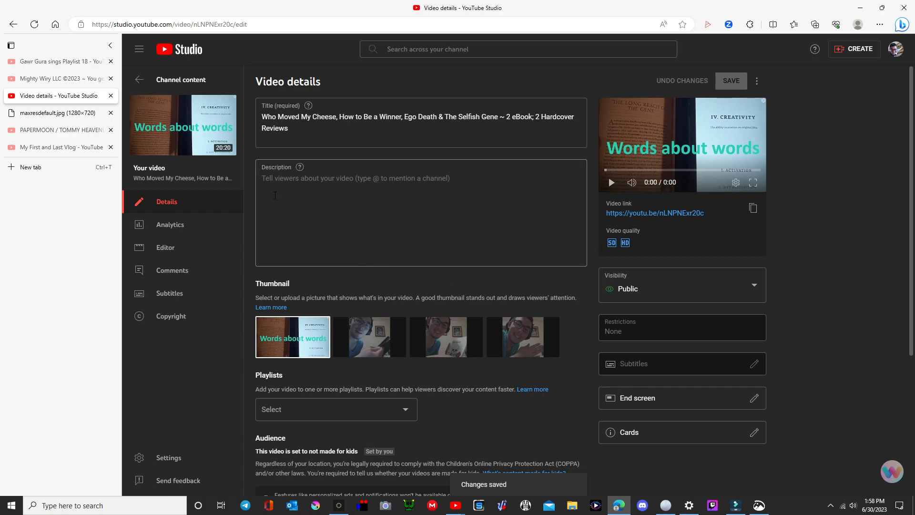
Step: Return to the channel content list and look through the thumbnails of the recent videos
{"action": "left_click", "coordinate": [177, 80]}
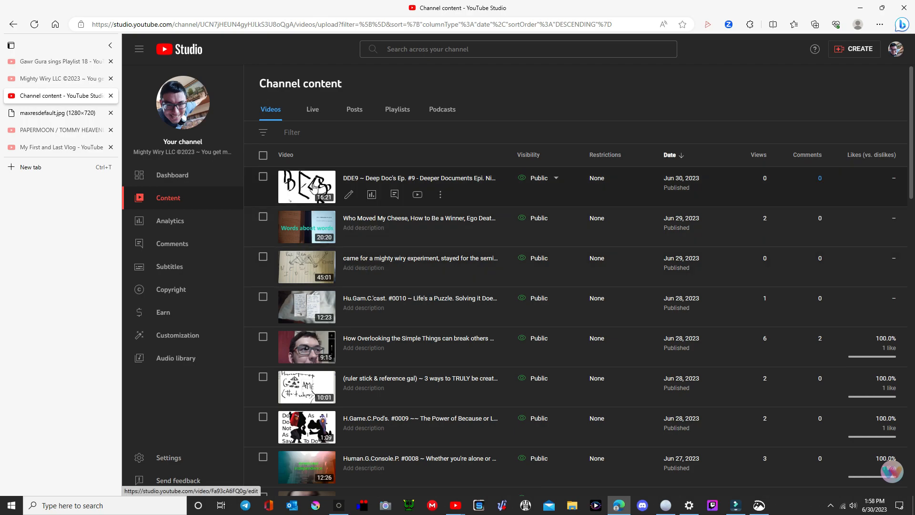
{"action": "scroll", "coordinate": [306, 302], "scroll_direction": "down", "scroll_amount": 3}
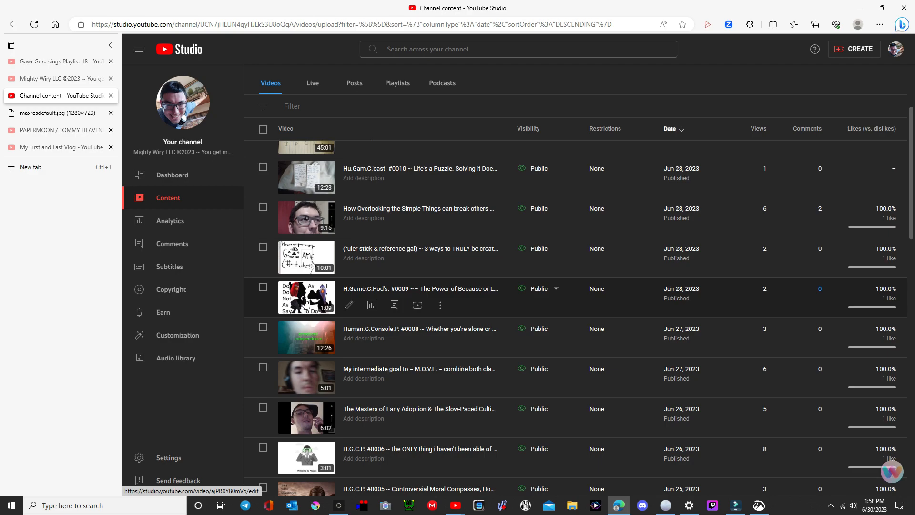
{"action": "scroll", "coordinate": [306, 302], "scroll_direction": "up", "scroll_amount": 4}
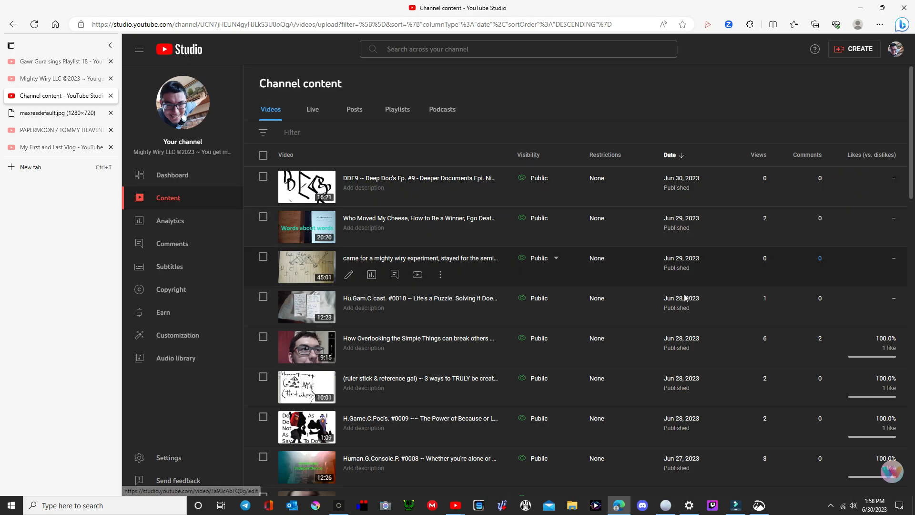
Step: Close the floating Wondershare Creative Center widget on the desktop
{"action": "right_click", "coordinate": [890, 474]}
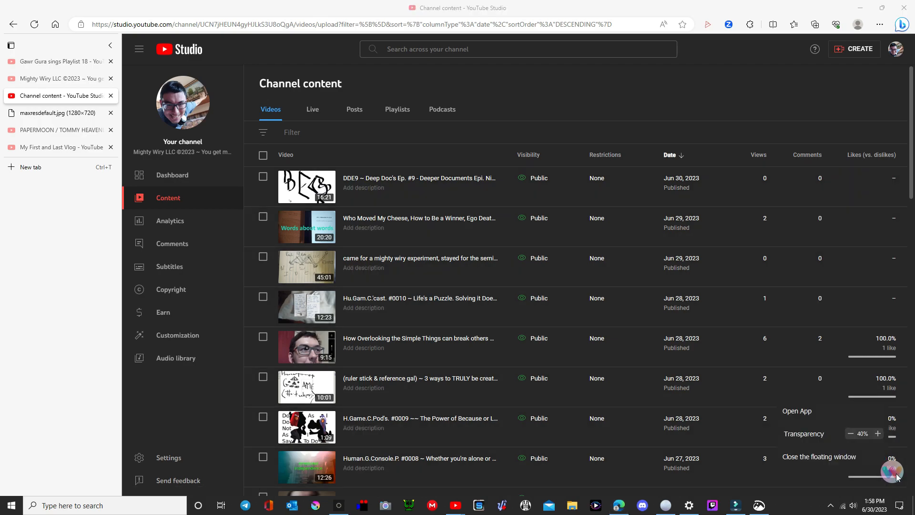
{"action": "left_click", "coordinate": [810, 456]}
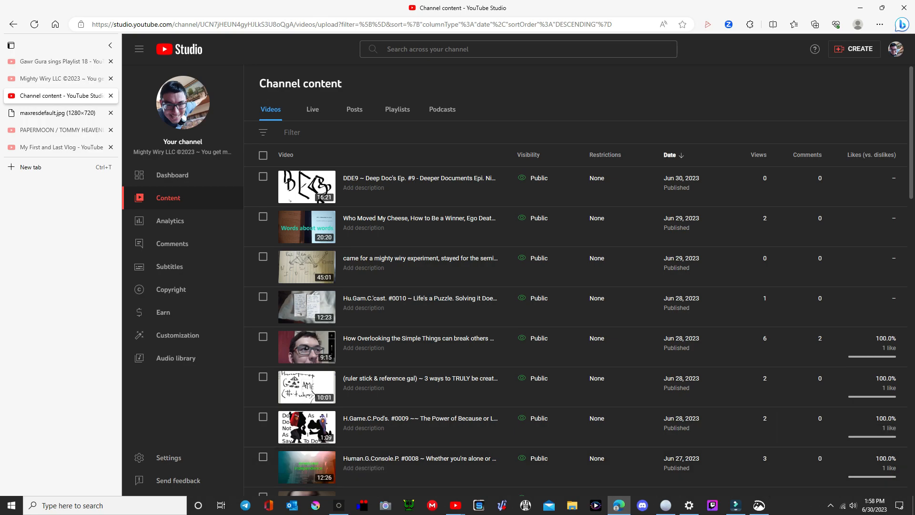